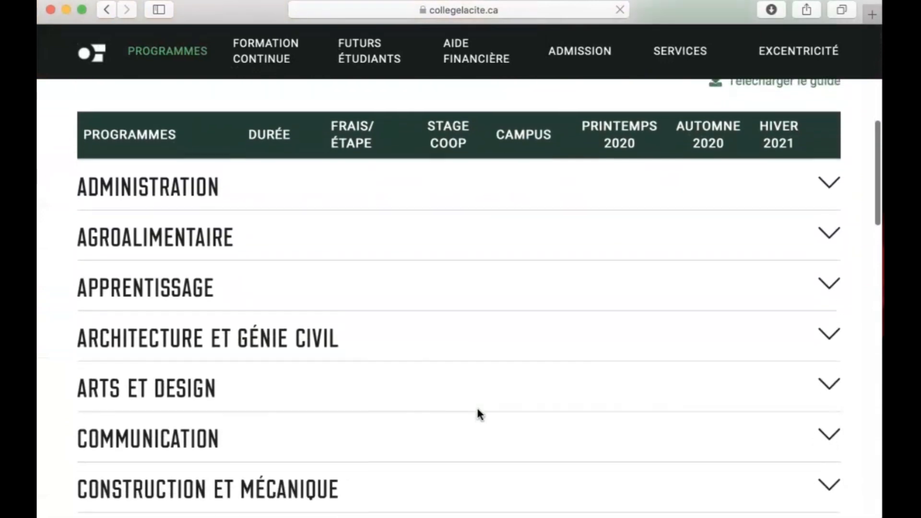
Find the Administration des affaires program in the La Cité programme list and open its page.
{"action": "scroll", "coordinate": [479, 413], "scroll_direction": "down", "scroll_amount": 7}
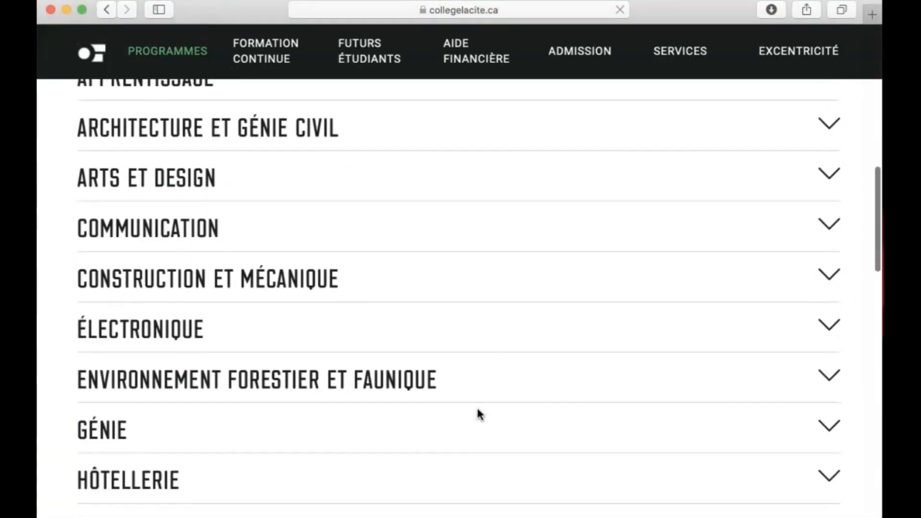
Review the Administration des affaires program description and start a regular, non-international application to it.
{"action": "scroll", "coordinate": [479, 414], "scroll_direction": "down", "scroll_amount": 2}
{"action": "left_click", "coordinate": [589, 446]}
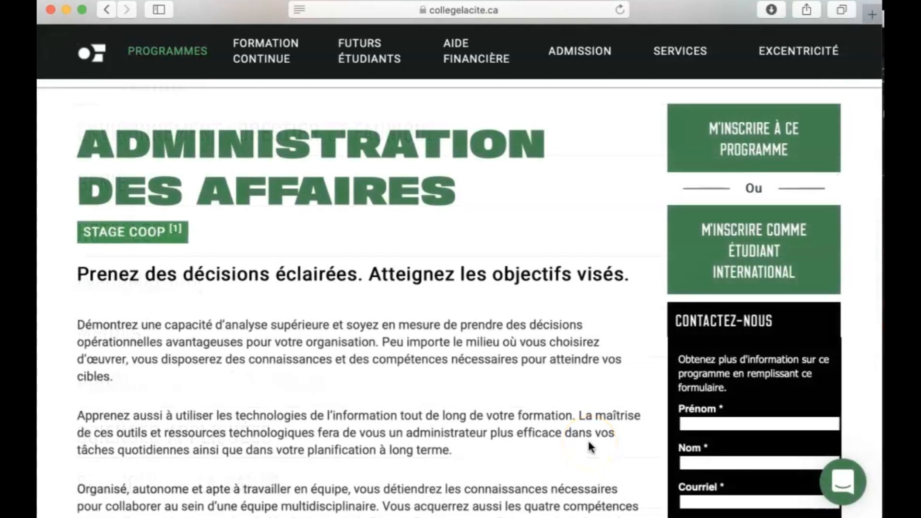
{"action": "scroll", "coordinate": [589, 443], "scroll_direction": "down", "scroll_amount": 5}
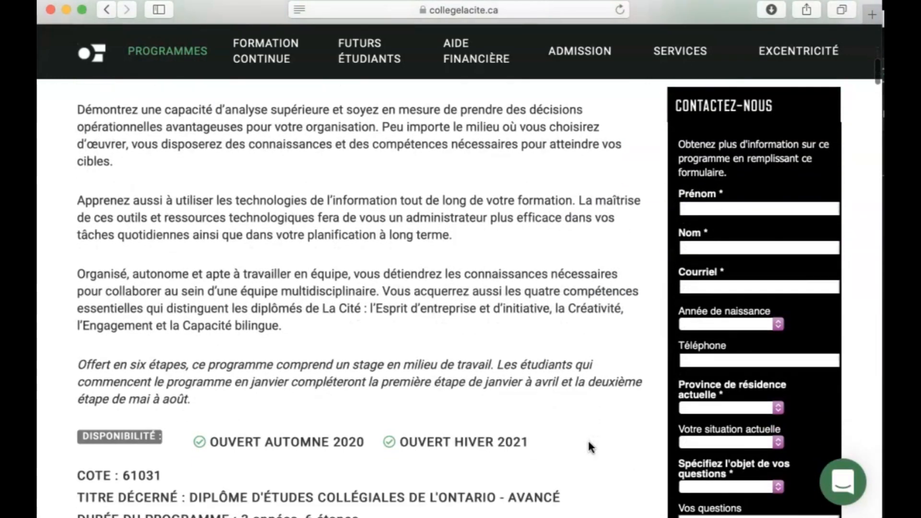
{"action": "scroll", "coordinate": [589, 446], "scroll_direction": "up", "scroll_amount": 6}
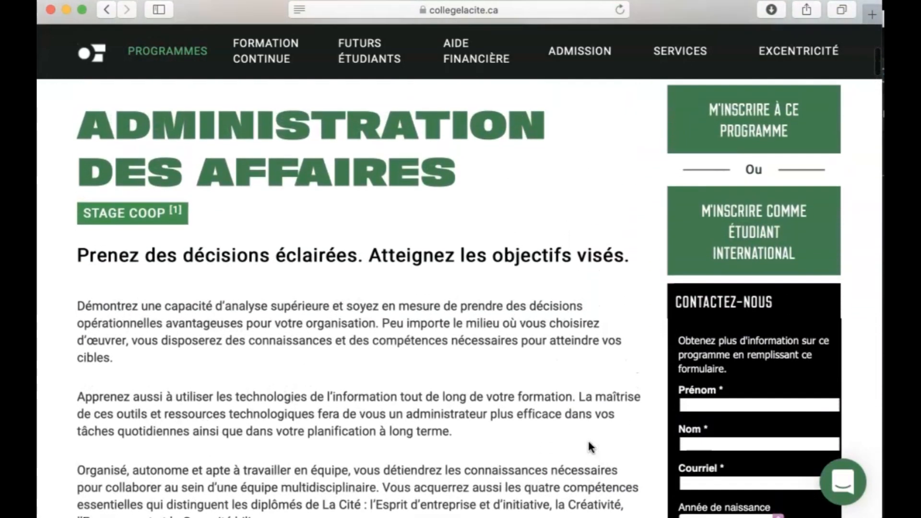
{"action": "scroll", "coordinate": [591, 447], "scroll_direction": "up", "scroll_amount": 1}
{"action": "scroll", "coordinate": [591, 447], "scroll_direction": "down", "scroll_amount": 1}
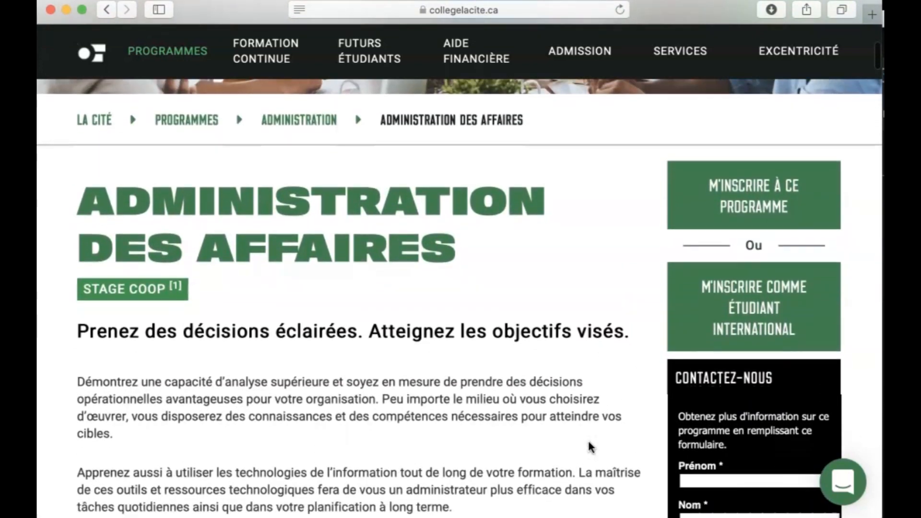
{"action": "scroll", "coordinate": [591, 448], "scroll_direction": "up", "scroll_amount": 1}
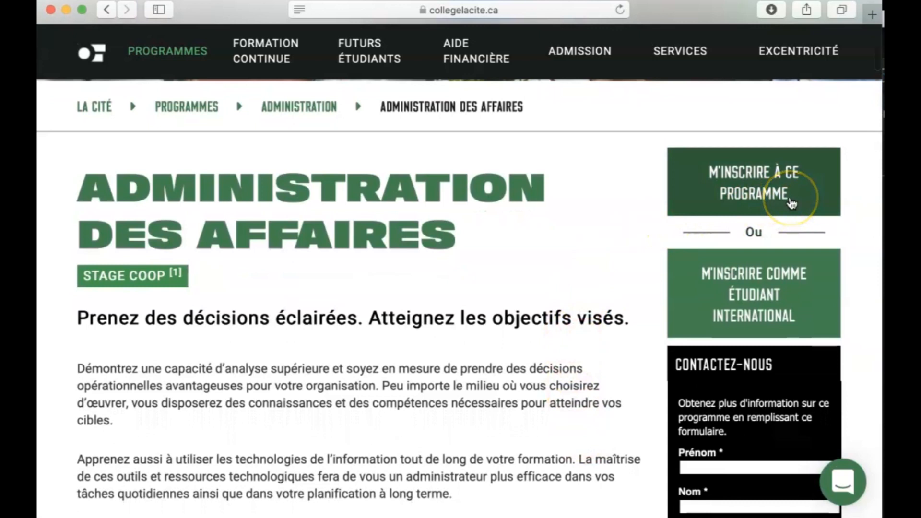
{"action": "left_click", "coordinate": [790, 202]}
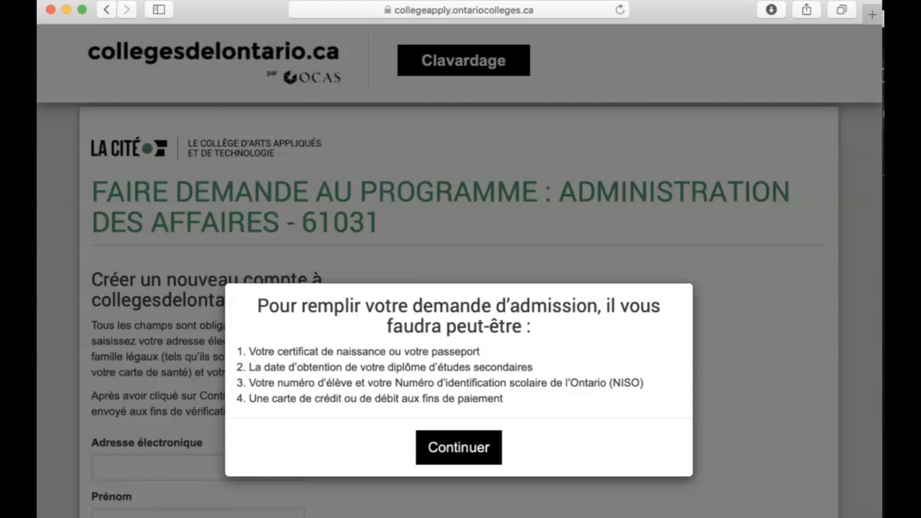
Continue past the list of required documents and go through the identity fields of the new account form.
{"action": "left_click", "coordinate": [367, 309]}
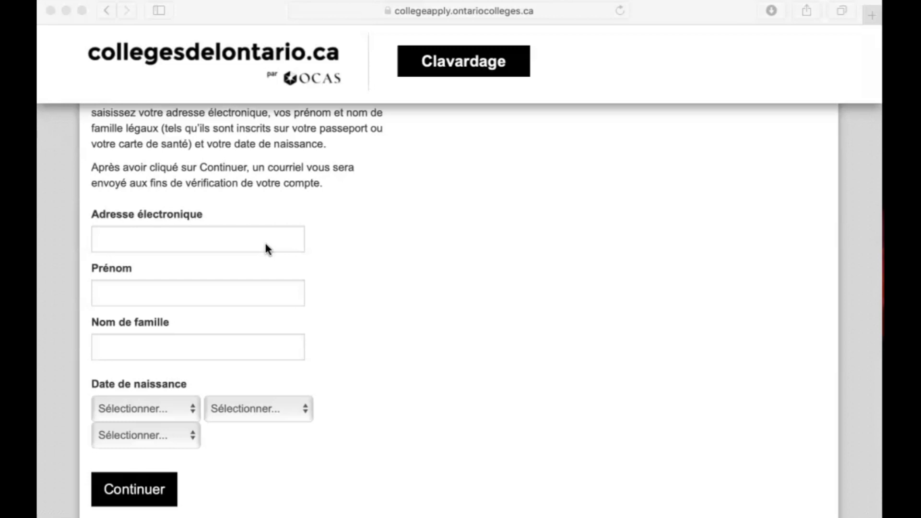
{"action": "left_click", "coordinate": [231, 293]}
{"action": "left_click", "coordinate": [423, 469]}
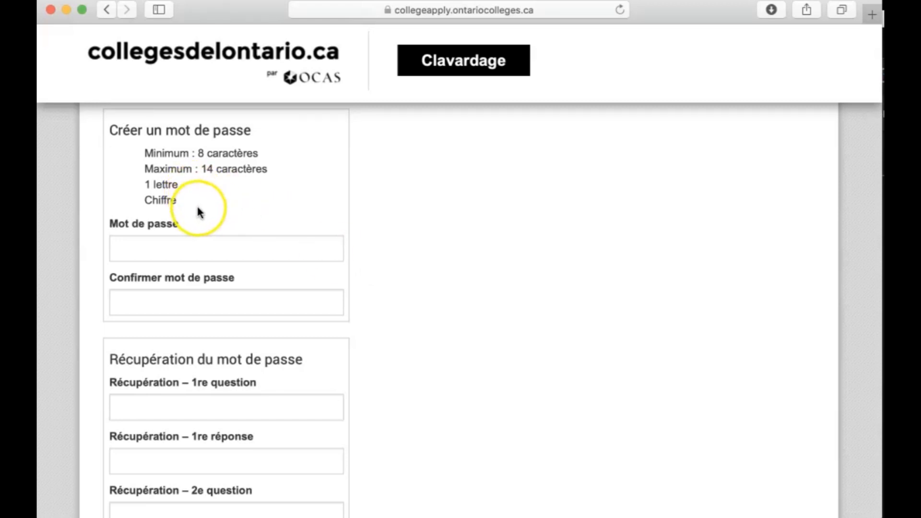
Go through the account form's password, password confirmation, and first recovery question and answer fields.
{"action": "left_click", "coordinate": [222, 247]}
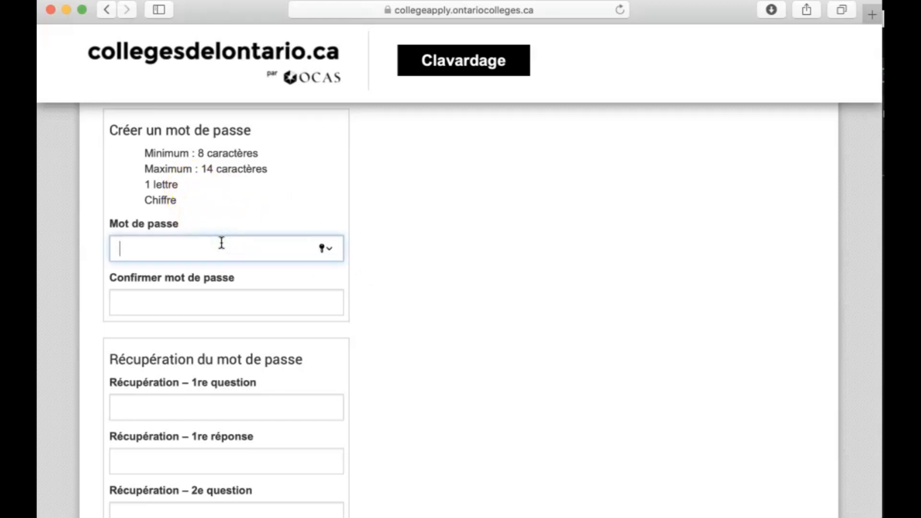
{"action": "left_click", "coordinate": [221, 293]}
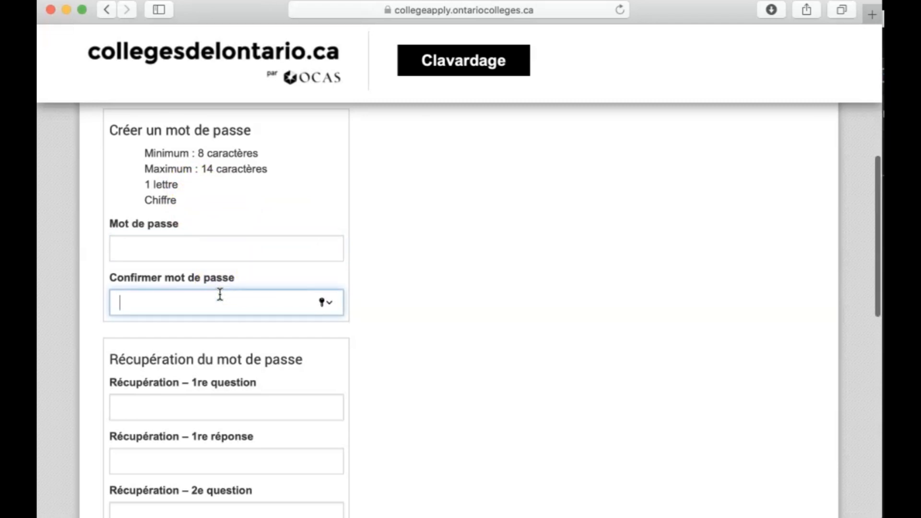
{"action": "scroll", "coordinate": [220, 294], "scroll_direction": "down", "scroll_amount": 3}
{"action": "scroll", "coordinate": [367, 342], "scroll_direction": "down", "scroll_amount": 3}
{"action": "scroll", "coordinate": [368, 342], "scroll_direction": "down", "scroll_amount": 2}
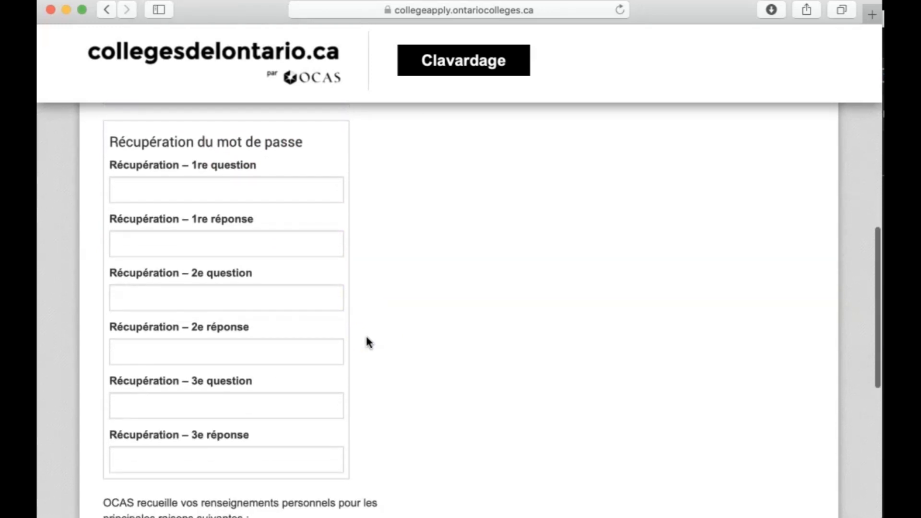
{"action": "left_click", "coordinate": [245, 182]}
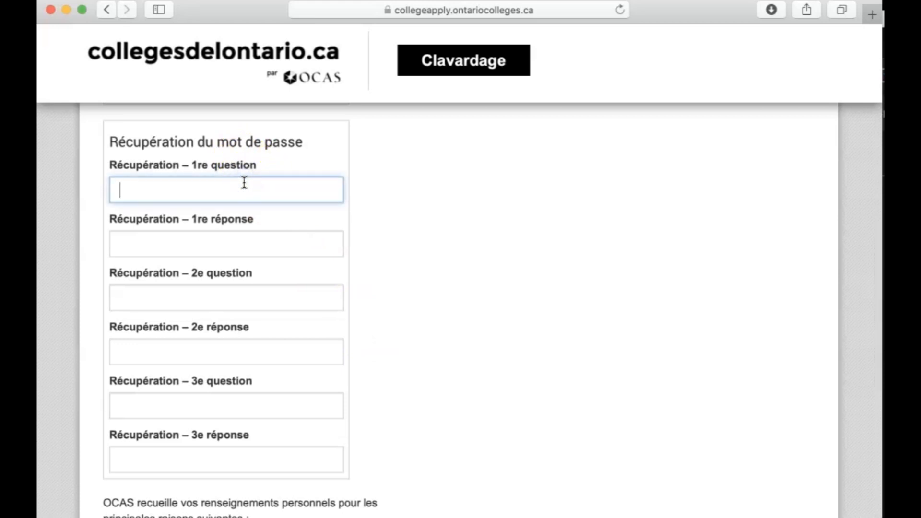
{"action": "left_click", "coordinate": [294, 242]}
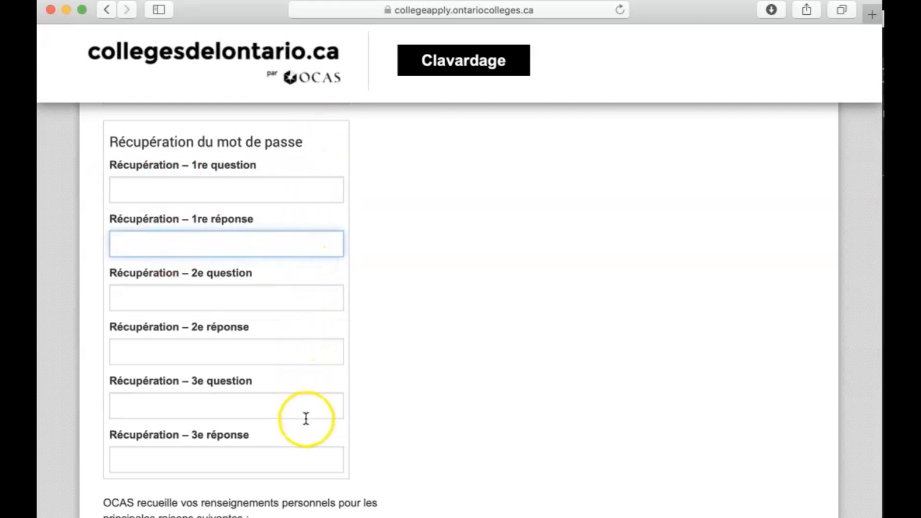
Go through the privacy statement and optional message consents, and create the collegesdelontario.ca account.
{"action": "scroll", "coordinate": [360, 411], "scroll_direction": "down", "scroll_amount": 10}
{"action": "scroll", "coordinate": [361, 412], "scroll_direction": "down", "scroll_amount": 2}
{"action": "left_click", "coordinate": [185, 308]}
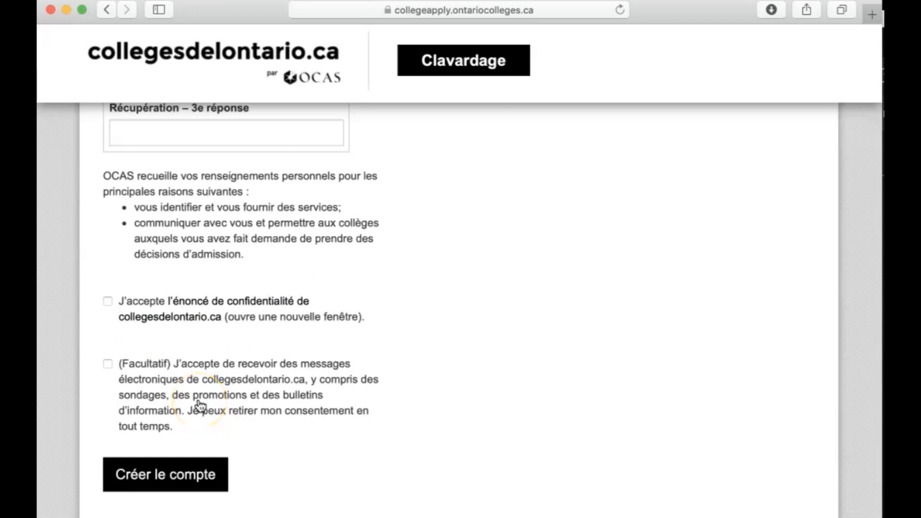
{"action": "left_click", "coordinate": [179, 492]}
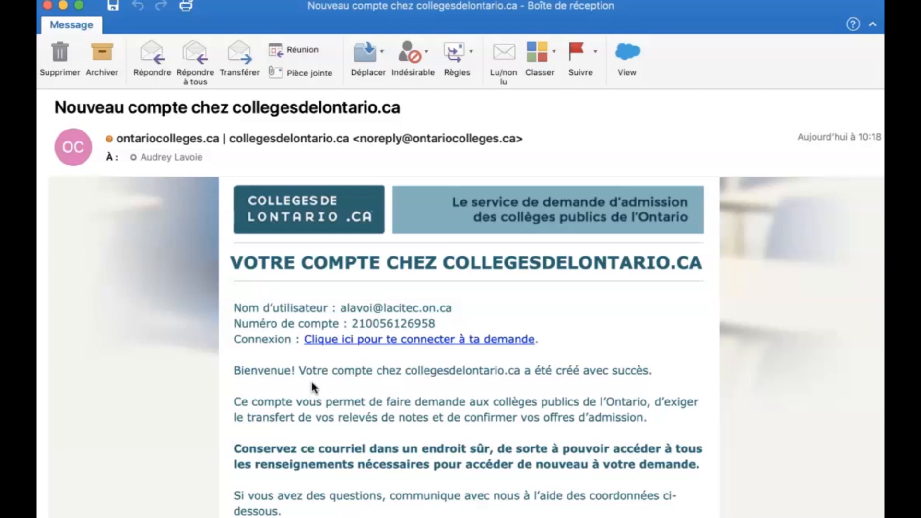
Follow the sign-in link in the account creation e-mail and sign in with the account's e-mail address and password.
{"action": "left_click", "coordinate": [358, 342]}
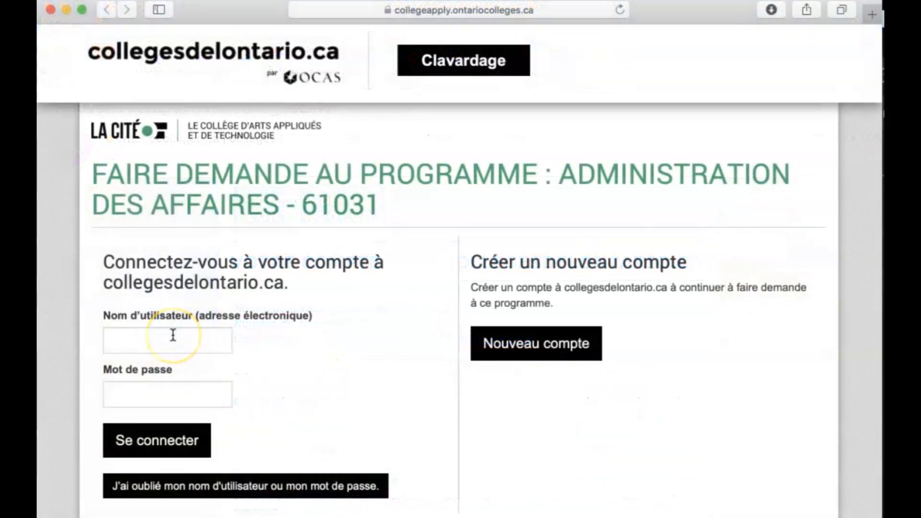
{"action": "left_click", "coordinate": [173, 335]}
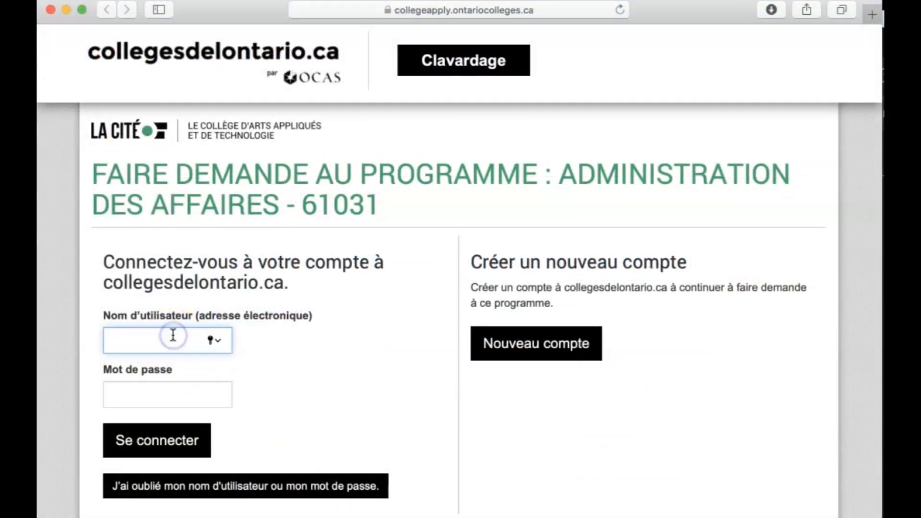
{"action": "left_click", "coordinate": [176, 393]}
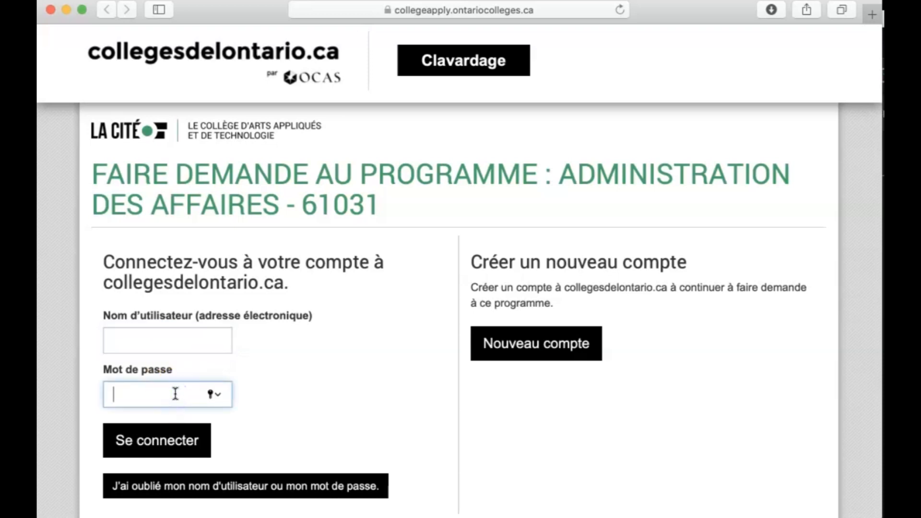
{"action": "left_click", "coordinate": [178, 444]}
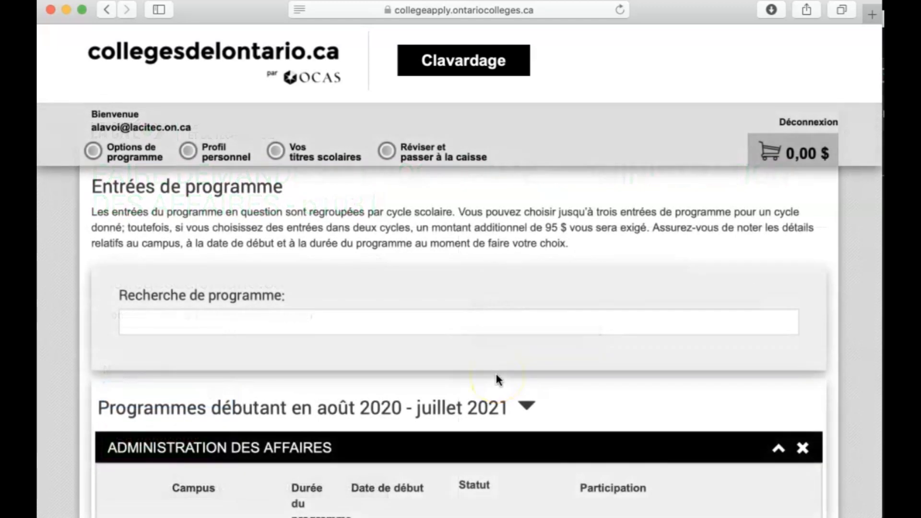
Add the Ottawa September 2020 entry of Administration des affaires to the program choices.
{"action": "scroll", "coordinate": [497, 378], "scroll_direction": "down", "scroll_amount": 5}
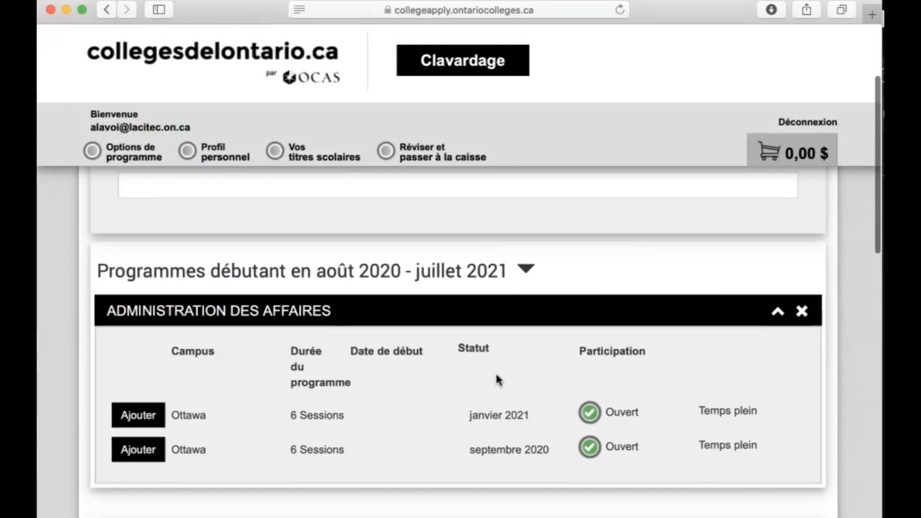
{"action": "scroll", "coordinate": [415, 421], "scroll_direction": "down", "scroll_amount": 2}
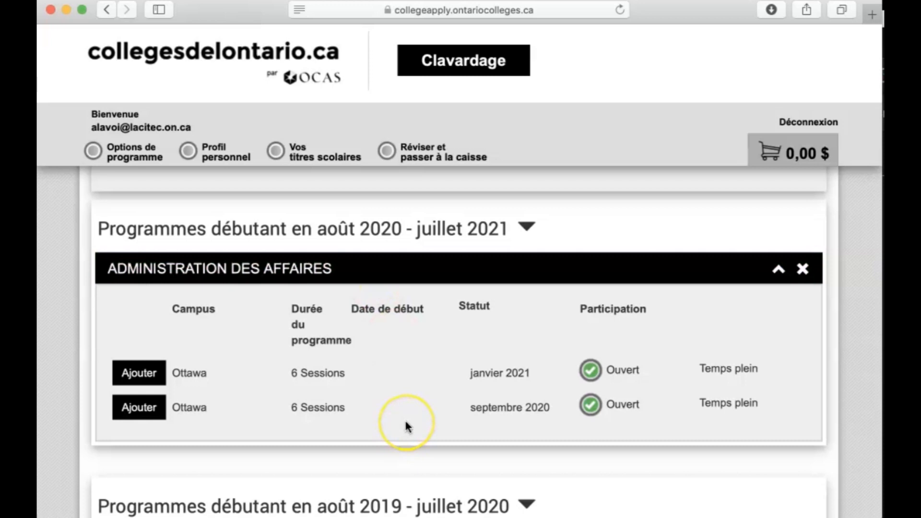
{"action": "scroll", "coordinate": [405, 425], "scroll_direction": "down", "scroll_amount": 2}
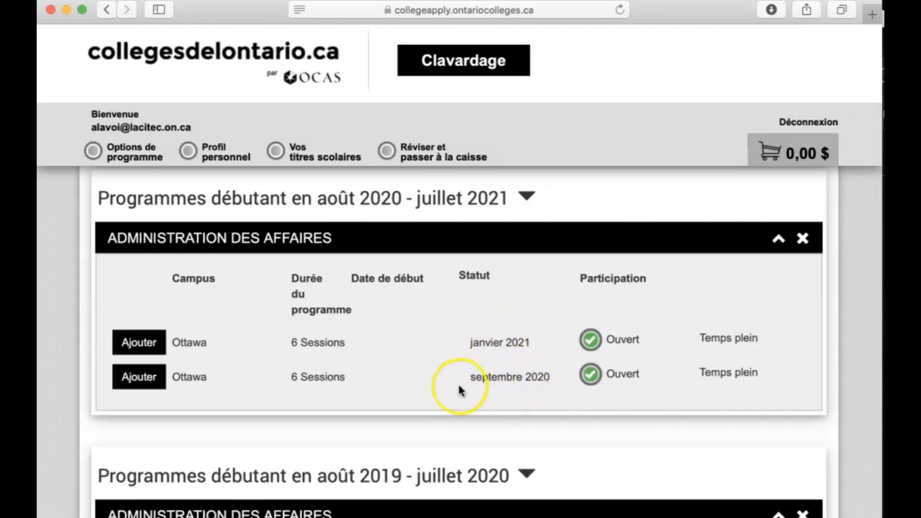
{"action": "left_click", "coordinate": [131, 379]}
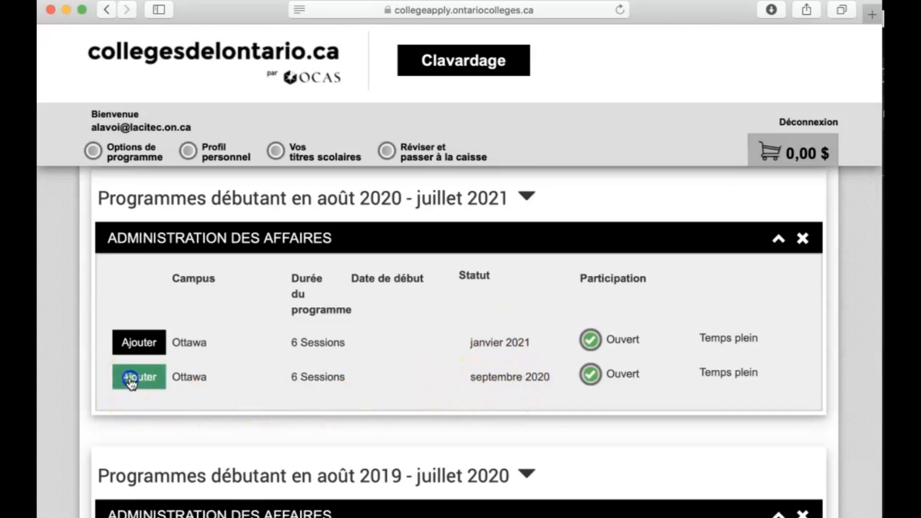
Search the programs for "travail", select Techniques de travail social {51058}, and dismiss the resulting notice.
{"action": "scroll", "coordinate": [381, 475], "scroll_direction": "down", "scroll_amount": 3}
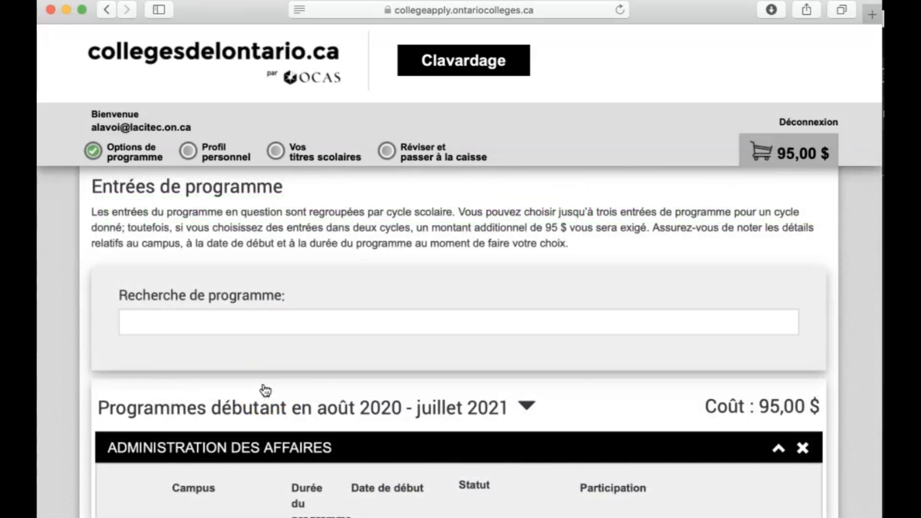
{"action": "left_click", "coordinate": [248, 328]}
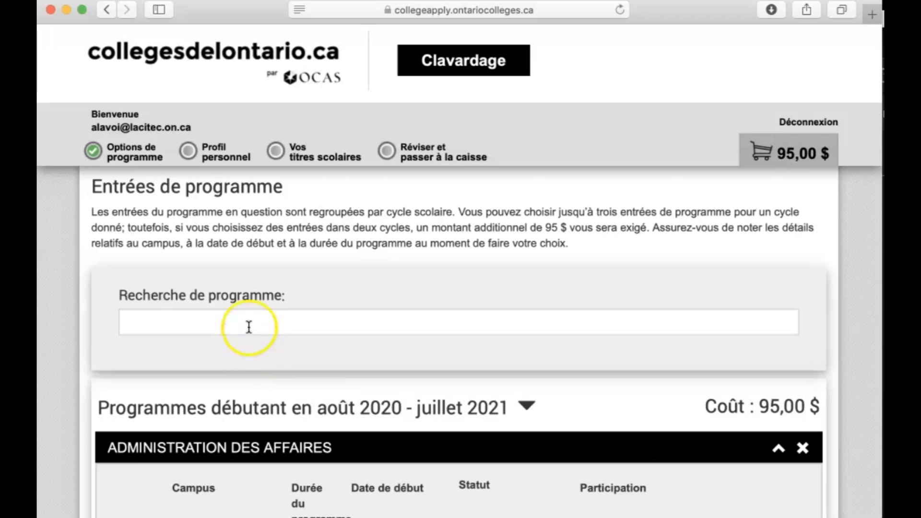
{"action": "left_click", "coordinate": [248, 316]}
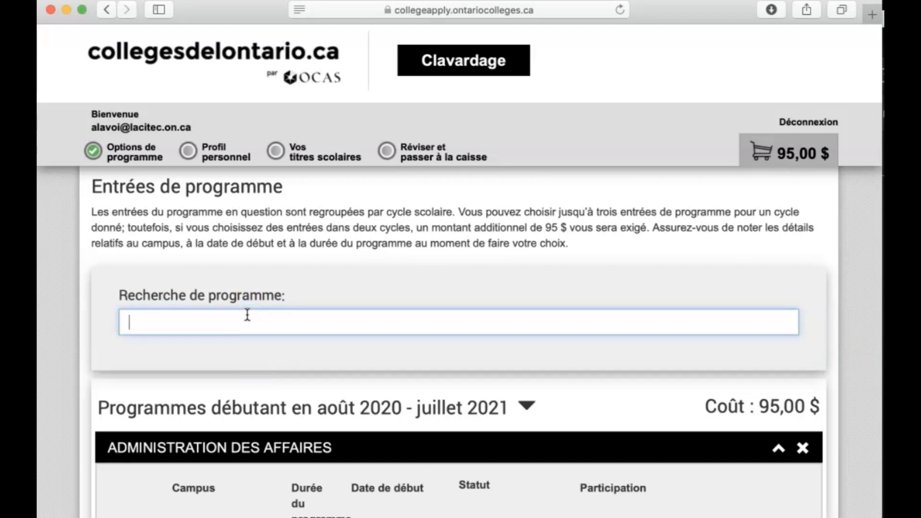
{"action": "type", "text": "tr"}
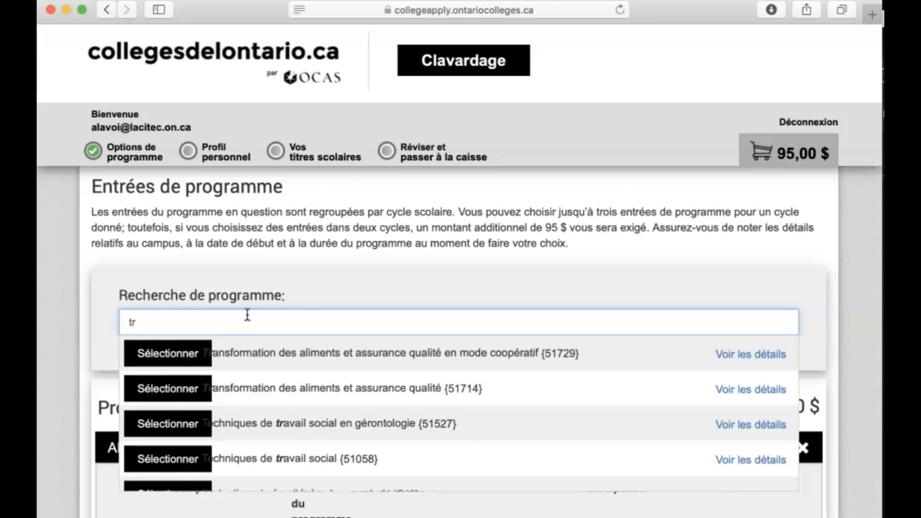
{"action": "type", "text": "avail"}
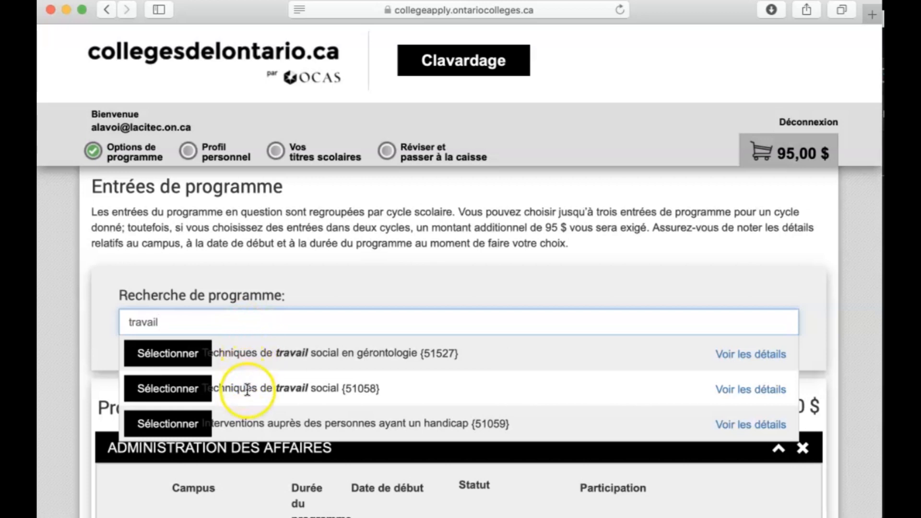
{"action": "left_click", "coordinate": [162, 392]}
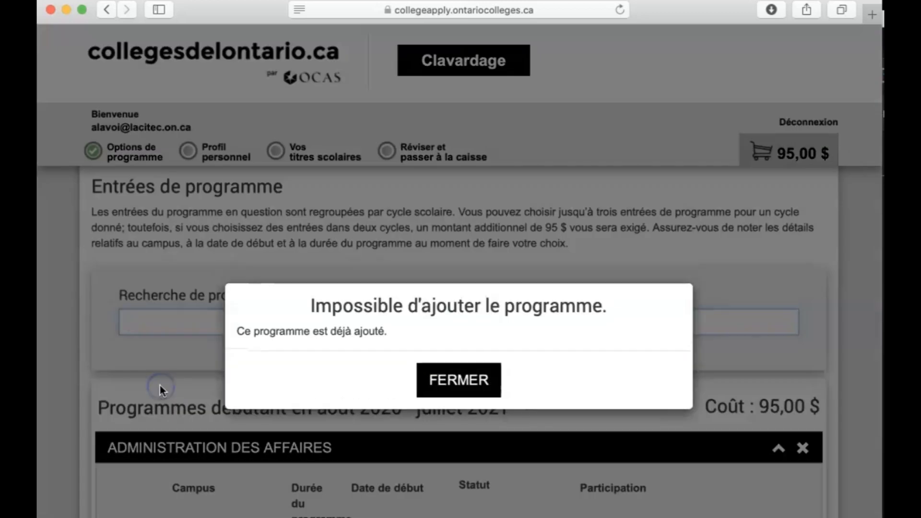
{"action": "left_click", "coordinate": [445, 385]}
Expand Techniques de travail social and add its Ottawa September 2020 entry as the second program choice.
{"action": "scroll", "coordinate": [444, 388], "scroll_direction": "down", "scroll_amount": 3}
{"action": "scroll", "coordinate": [446, 394], "scroll_direction": "down", "scroll_amount": 5}
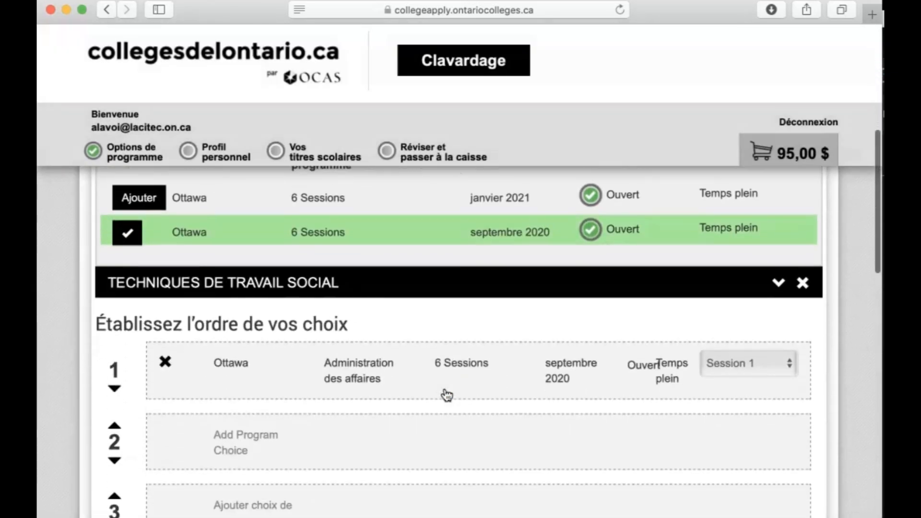
{"action": "left_click", "coordinate": [778, 287]}
{"action": "left_click", "coordinate": [671, 336]}
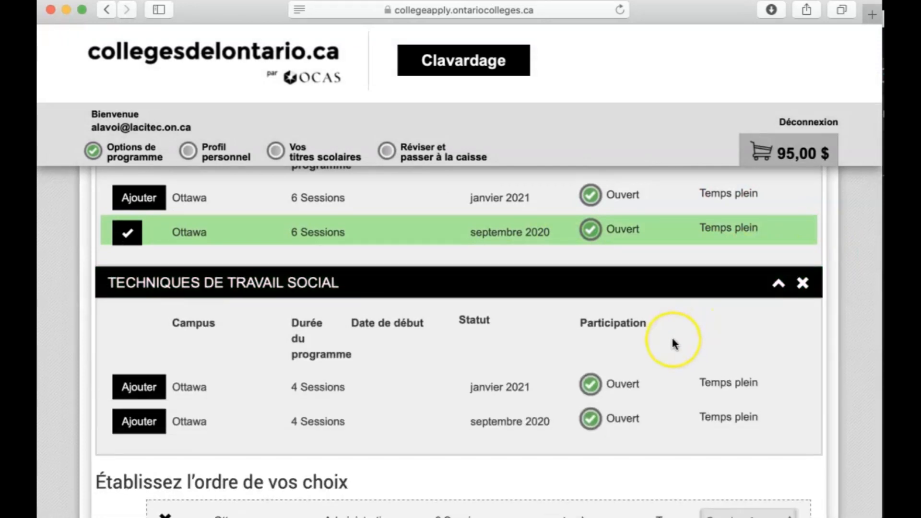
{"action": "scroll", "coordinate": [671, 335], "scroll_direction": "down", "scroll_amount": 3}
{"action": "scroll", "coordinate": [672, 338], "scroll_direction": "down", "scroll_amount": 2}
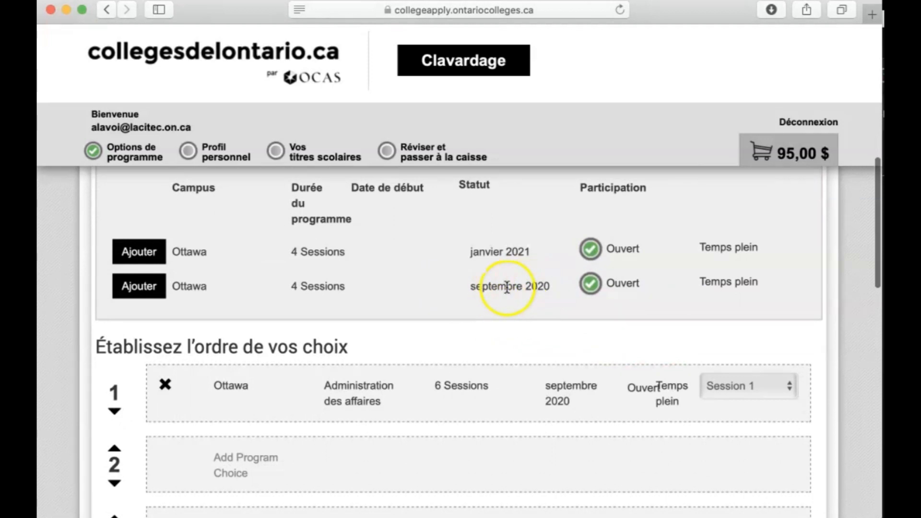
{"action": "left_click", "coordinate": [139, 286]}
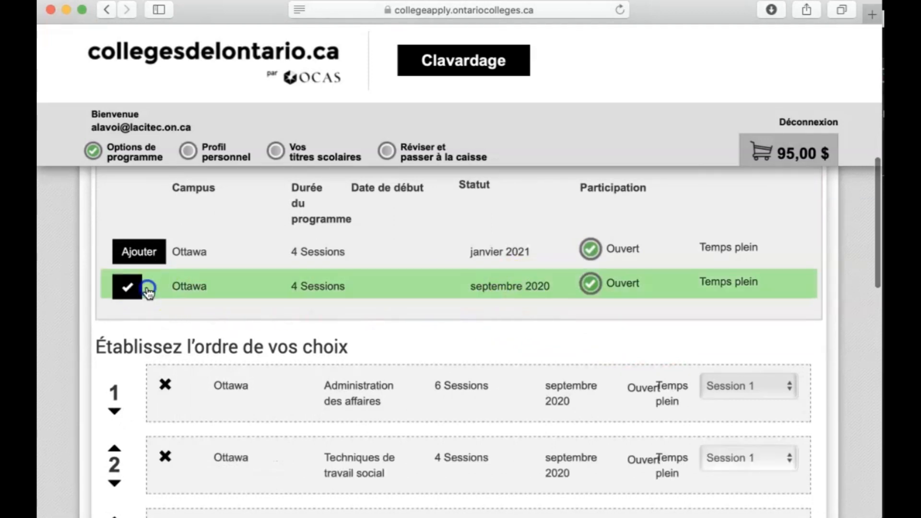
{"action": "scroll", "coordinate": [477, 333], "scroll_direction": "down", "scroll_amount": 4}
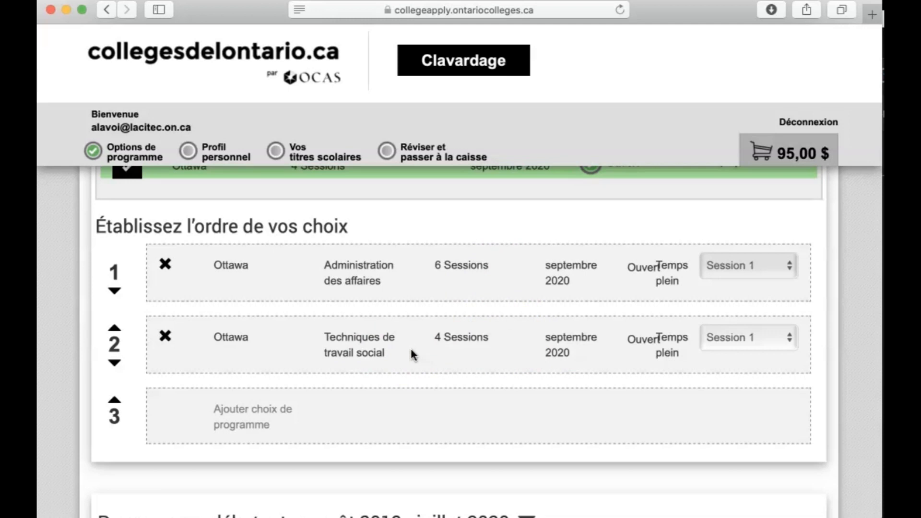
Move Techniques de travail social up to first choice, ahead of Administration des affaires, and save the program choices to continue.
{"action": "left_click", "coordinate": [114, 329]}
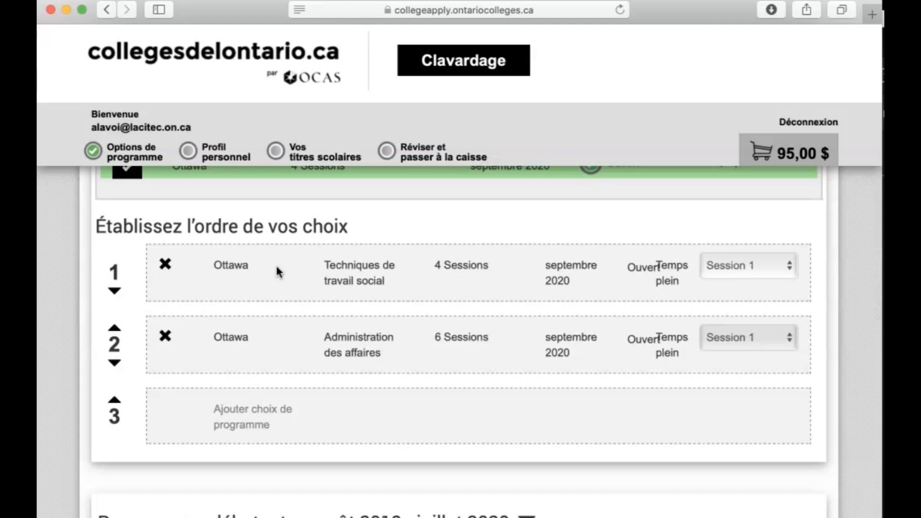
{"action": "scroll", "coordinate": [277, 272], "scroll_direction": "down", "scroll_amount": 5}
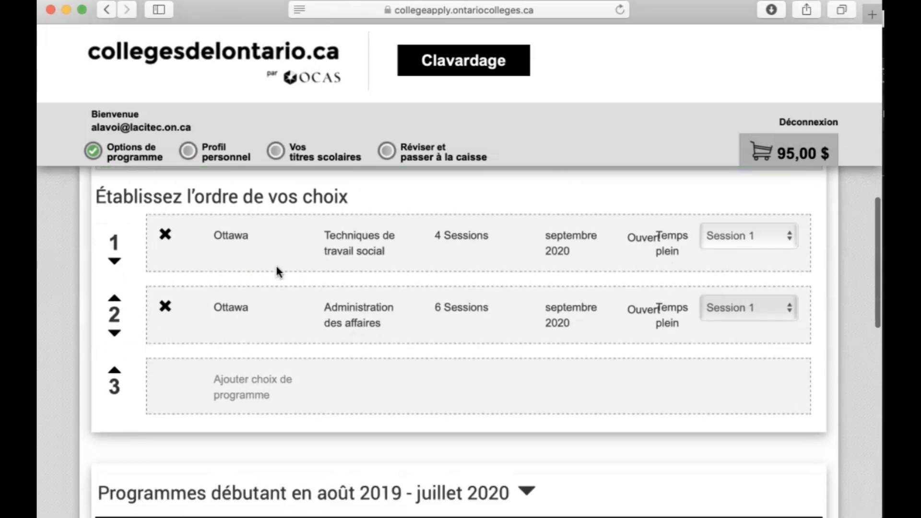
{"action": "scroll", "coordinate": [277, 272], "scroll_direction": "down", "scroll_amount": 10}
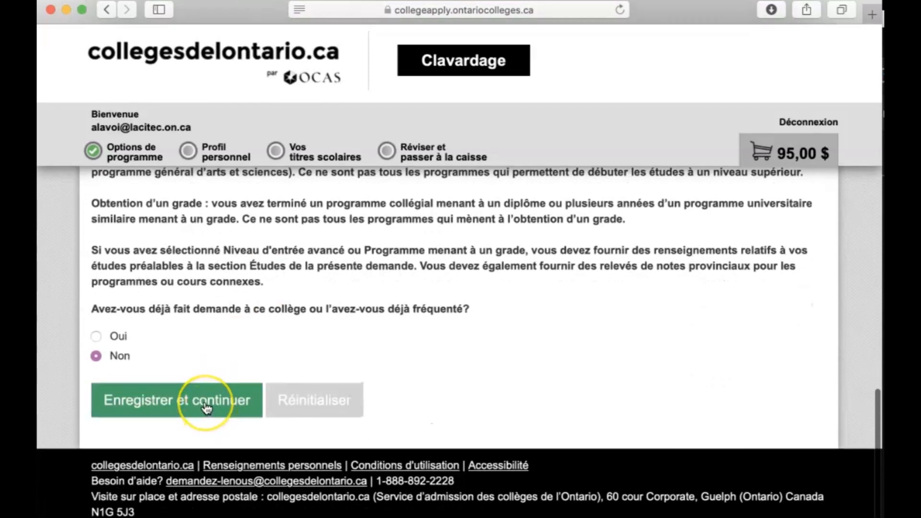
{"action": "left_click", "coordinate": [206, 408]}
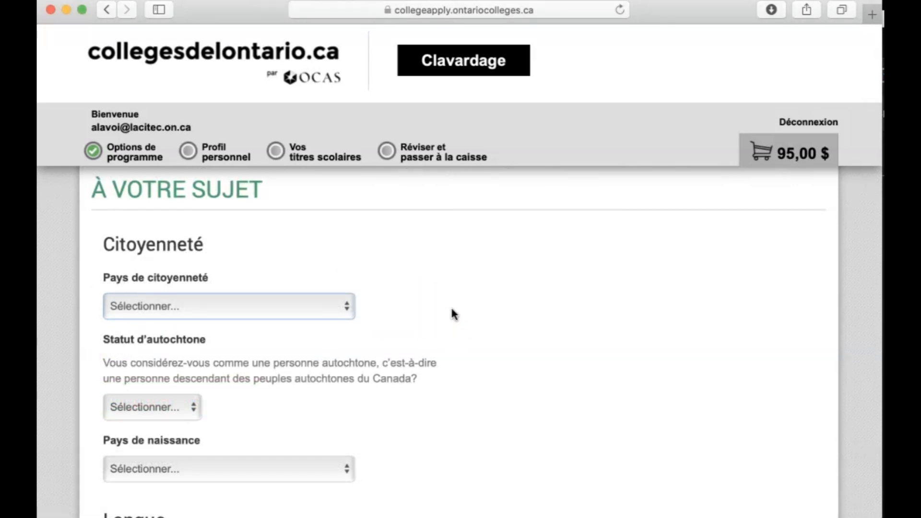
Set the country of citizenship to Congo in the personal profile.
{"action": "left_click", "coordinate": [322, 308]}
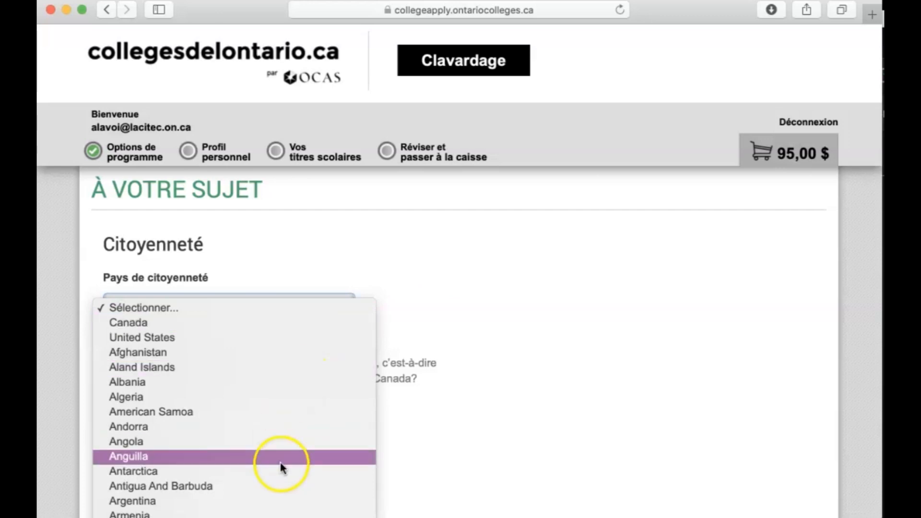
{"action": "scroll", "coordinate": [282, 466], "scroll_direction": "down", "scroll_amount": 3}
{"action": "scroll", "coordinate": [282, 468], "scroll_direction": "down", "scroll_amount": 5}
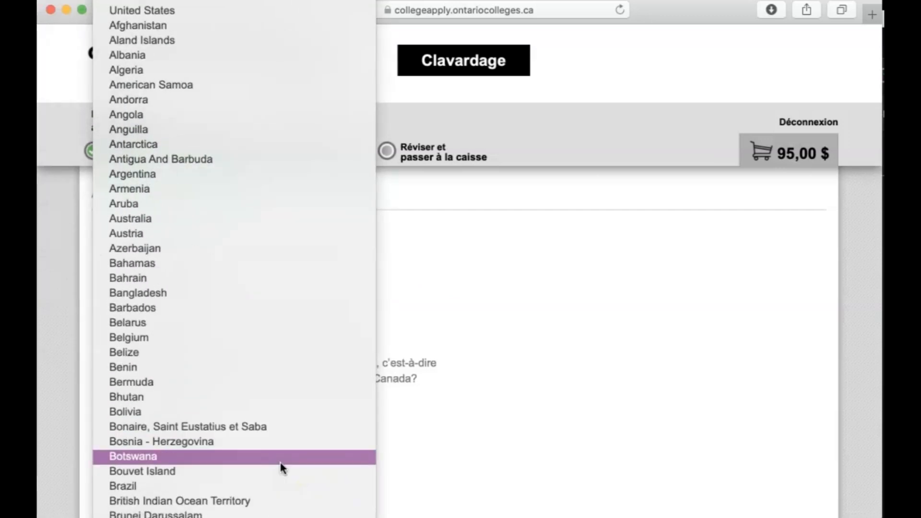
{"action": "scroll", "coordinate": [281, 468], "scroll_direction": "down", "scroll_amount": 4}
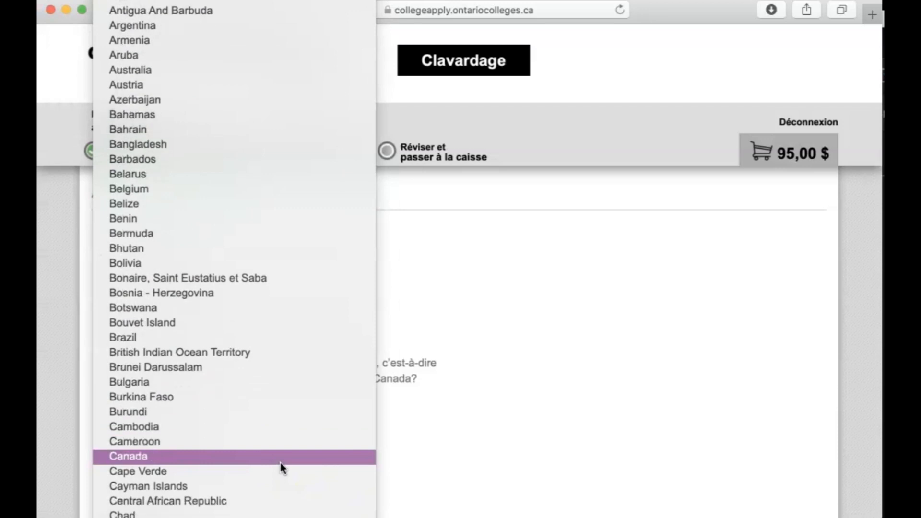
{"action": "scroll", "coordinate": [282, 467], "scroll_direction": "down", "scroll_amount": 2}
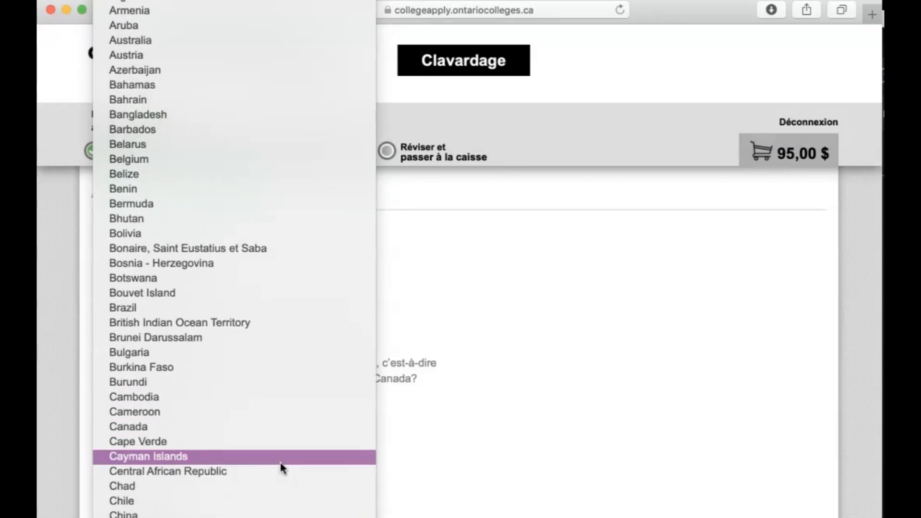
{"action": "scroll", "coordinate": [273, 491], "scroll_direction": "down", "scroll_amount": 3}
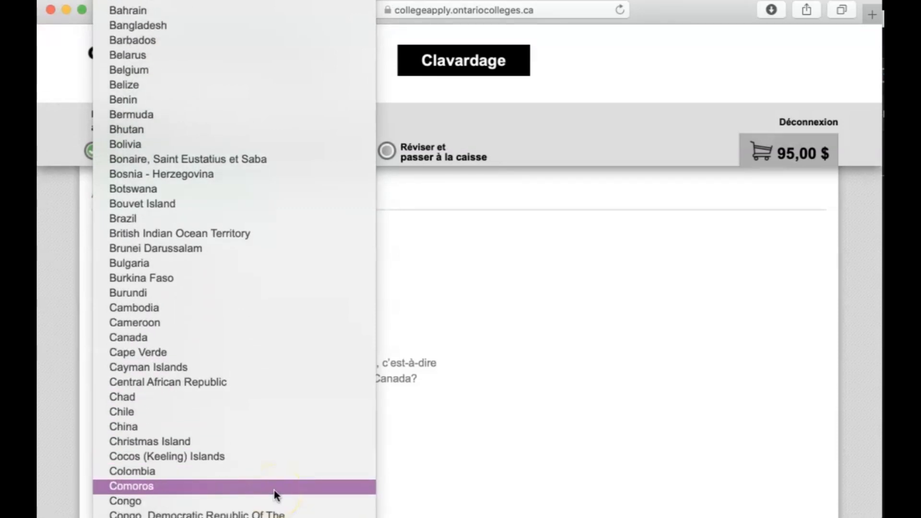
{"action": "left_click", "coordinate": [260, 501]}
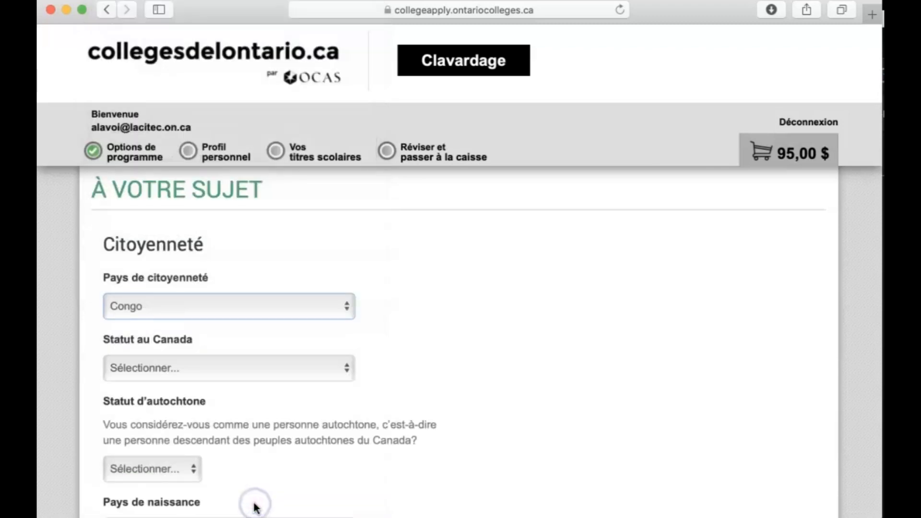
{"action": "left_click", "coordinate": [419, 361]}
Set the status in Canada to Résident Permanent Ou Immigrant Reçu.
{"action": "scroll", "coordinate": [419, 357], "scroll_direction": "down", "scroll_amount": 3}
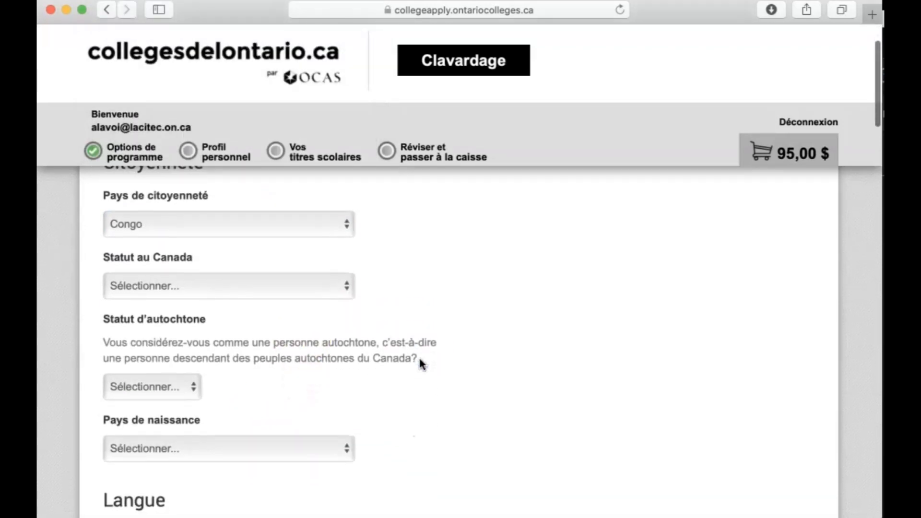
{"action": "left_click", "coordinate": [290, 289]}
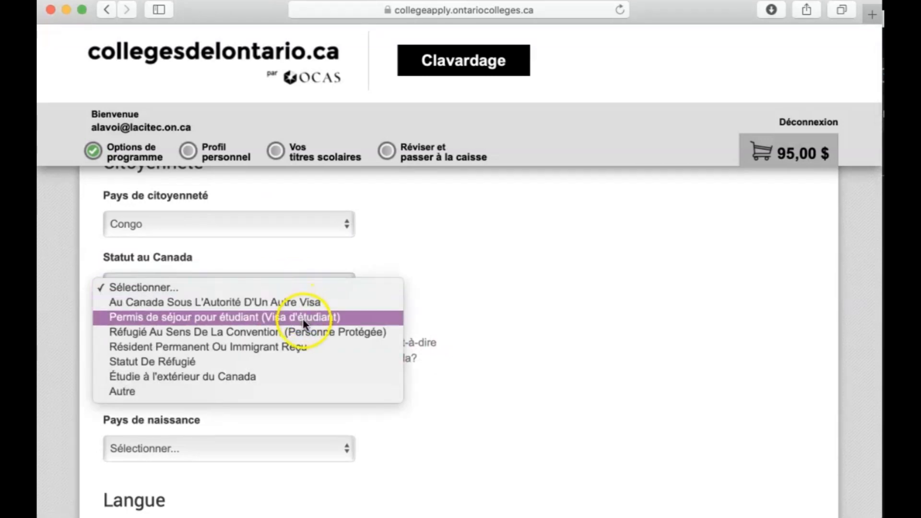
{"action": "left_click", "coordinate": [304, 348]}
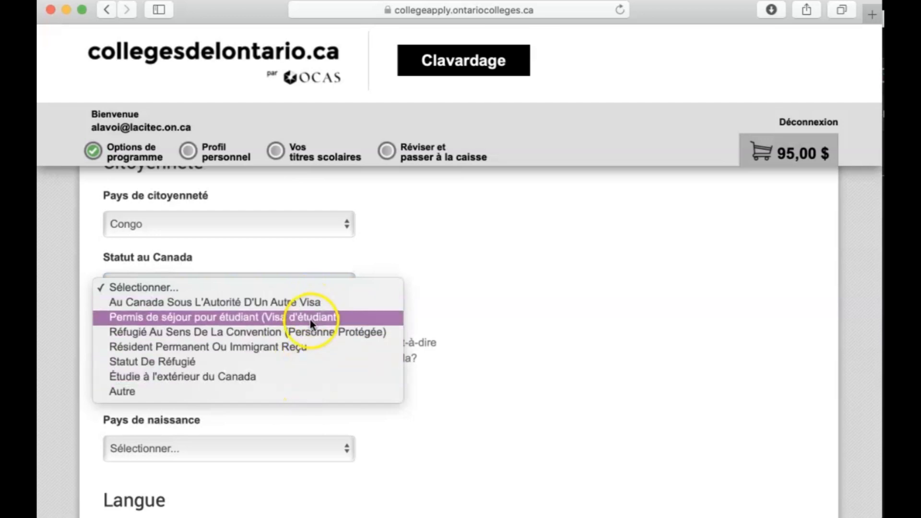
{"action": "left_click", "coordinate": [302, 347]}
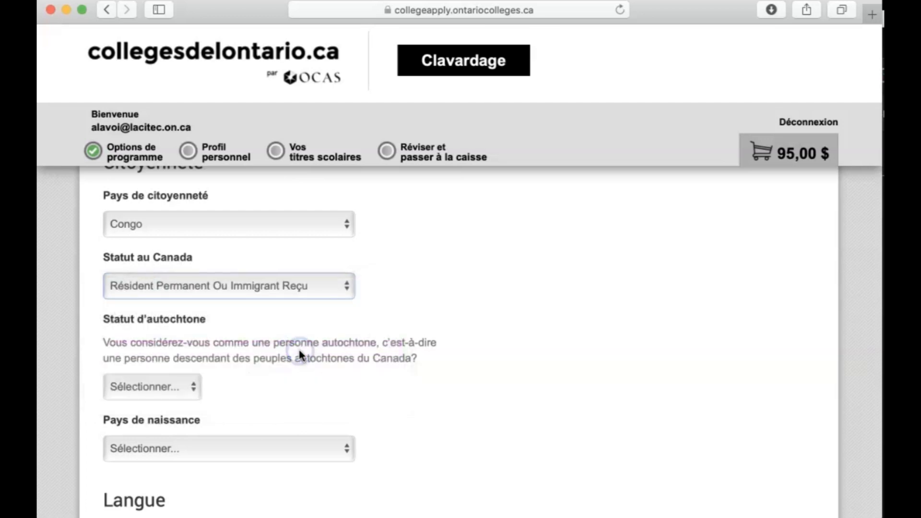
{"action": "left_click", "coordinate": [399, 319]}
Answer Non for Indigenous status and set the country of birth to Congo.
{"action": "scroll", "coordinate": [400, 320], "scroll_direction": "down", "scroll_amount": 1}
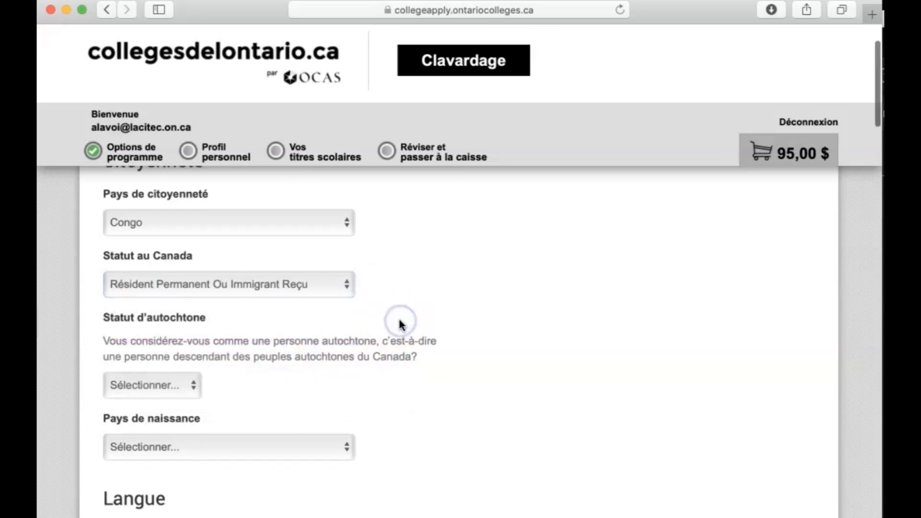
{"action": "left_click", "coordinate": [175, 386]}
{"action": "left_click", "coordinate": [160, 416]}
{"action": "left_click", "coordinate": [261, 384]}
{"action": "left_click", "coordinate": [240, 451]}
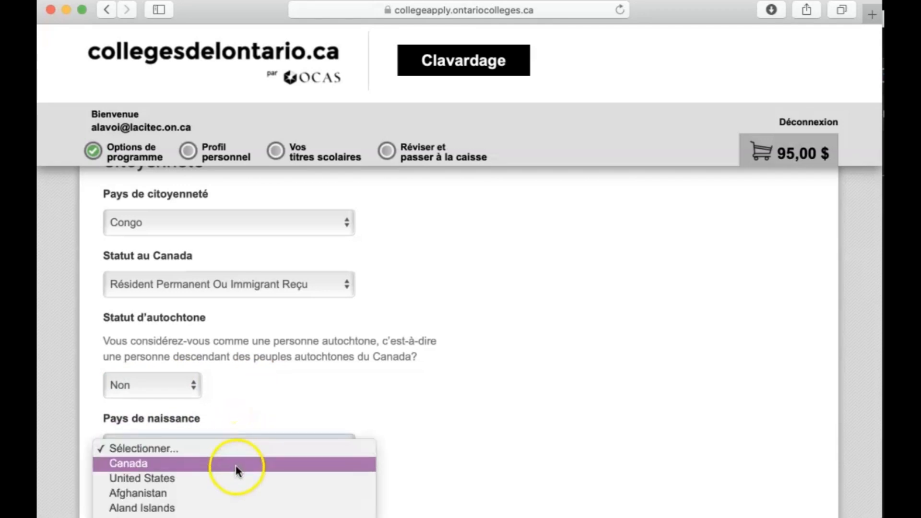
{"action": "scroll", "coordinate": [240, 517], "scroll_direction": "down", "scroll_amount": 5}
{"action": "scroll", "coordinate": [239, 515], "scroll_direction": "down", "scroll_amount": 8}
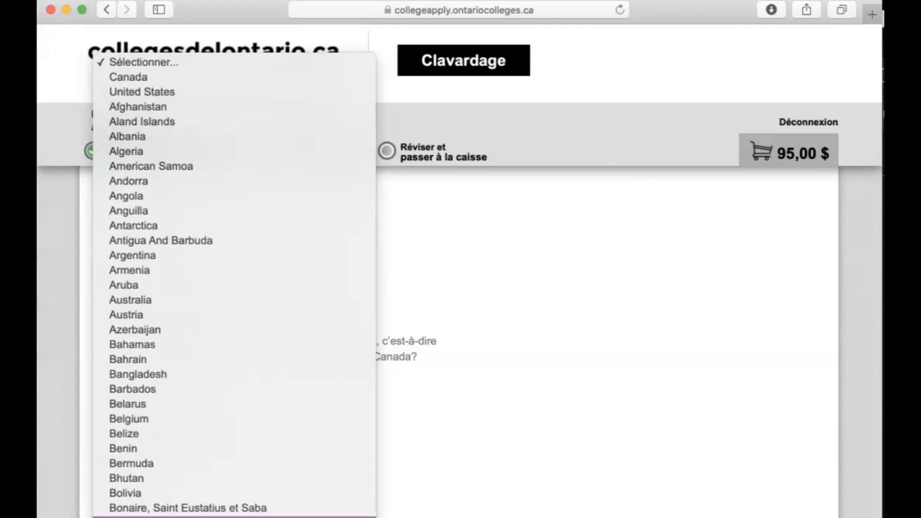
{"action": "scroll", "coordinate": [239, 515], "scroll_direction": "down", "scroll_amount": 9}
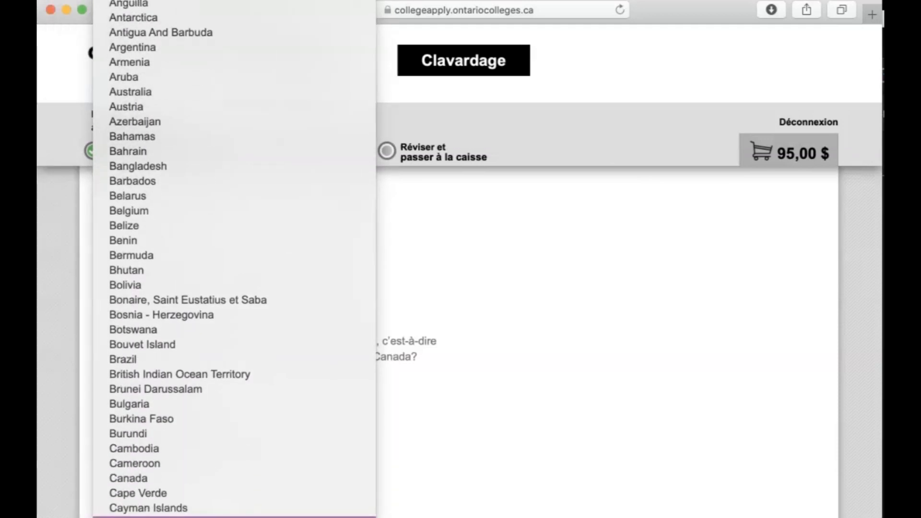
{"action": "scroll", "coordinate": [239, 515], "scroll_direction": "down", "scroll_amount": 3}
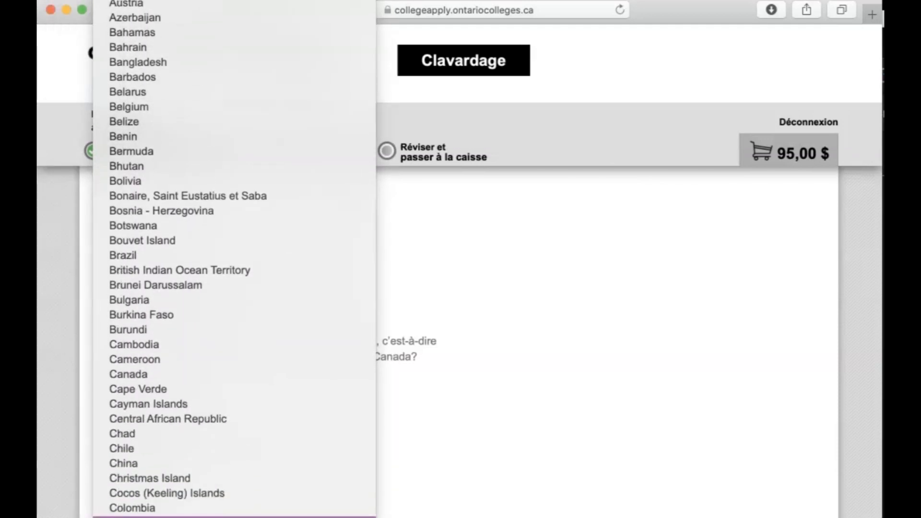
{"action": "left_click", "coordinate": [290, 475]}
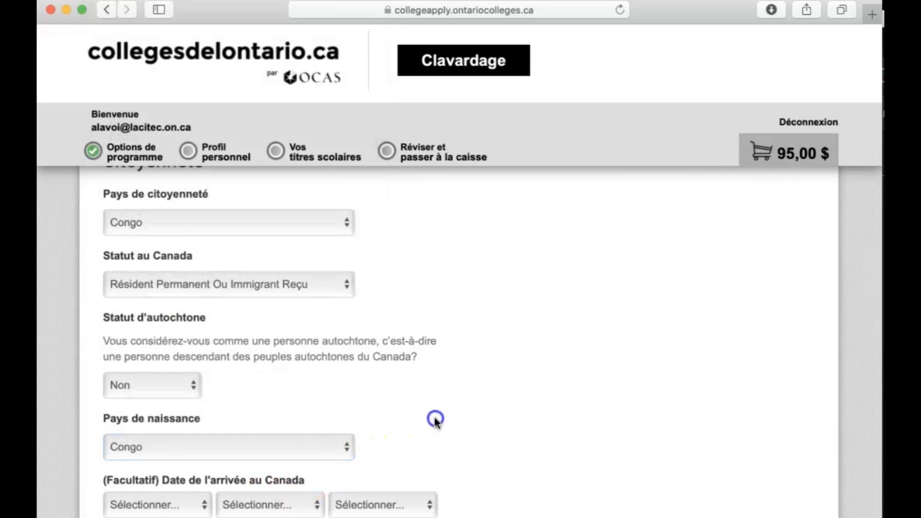
Examine the arrival date, language, title and sex fields and the choices they offer, without changing any of them.
{"action": "scroll", "coordinate": [433, 413], "scroll_direction": "down", "scroll_amount": 1}
{"action": "left_click", "coordinate": [153, 477]}
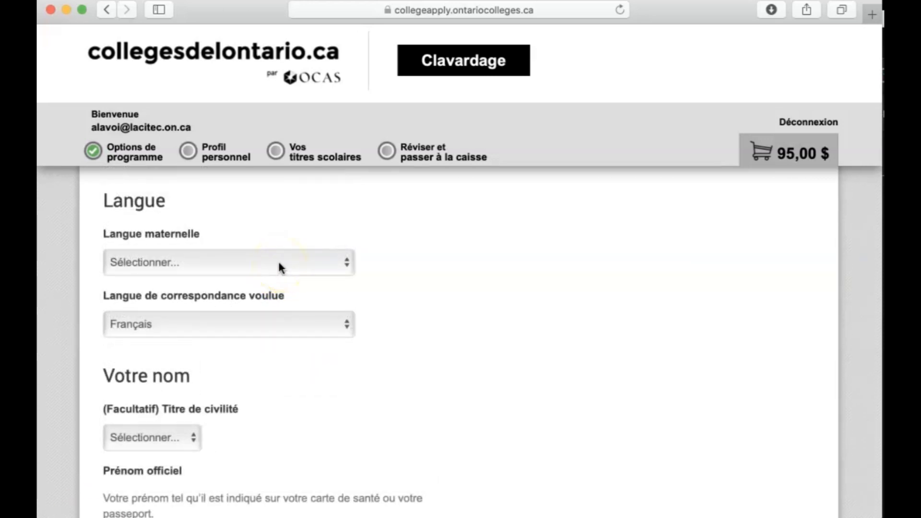
{"action": "left_click", "coordinate": [279, 265]}
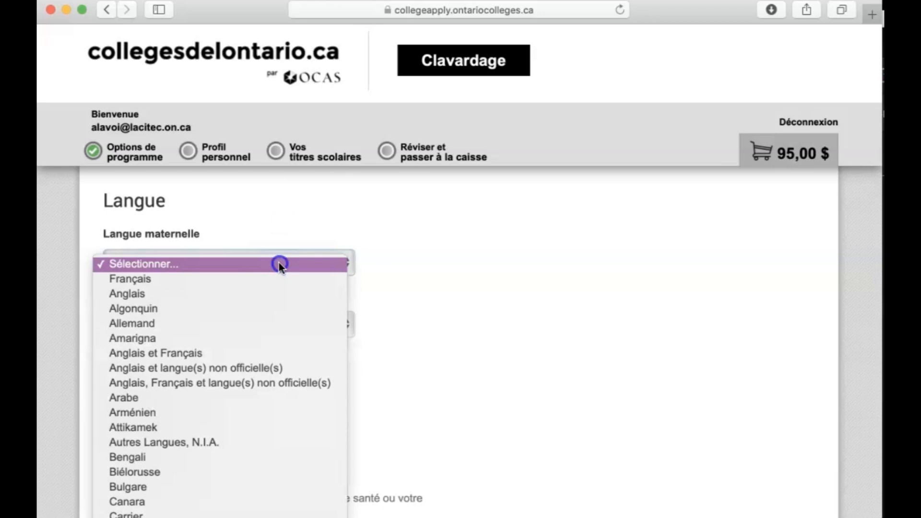
{"action": "left_click", "coordinate": [279, 264]}
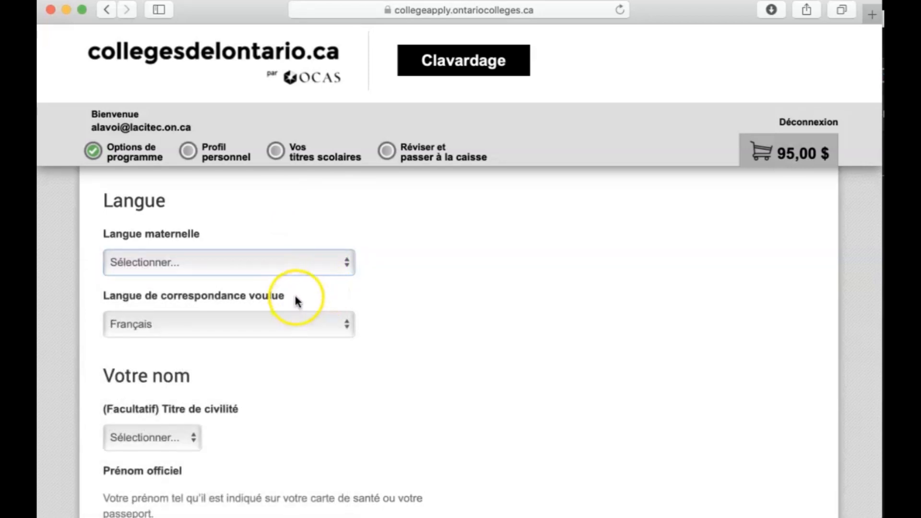
{"action": "left_click", "coordinate": [282, 327]}
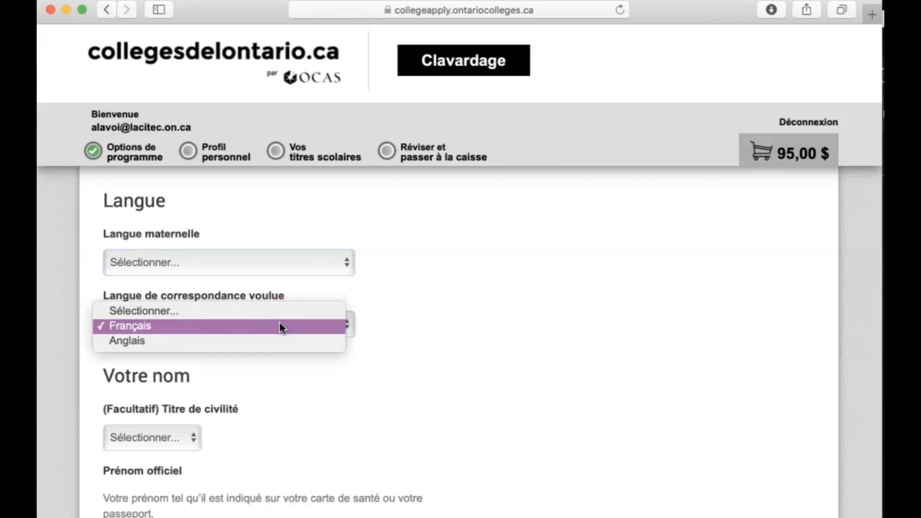
{"action": "left_click", "coordinate": [280, 324]}
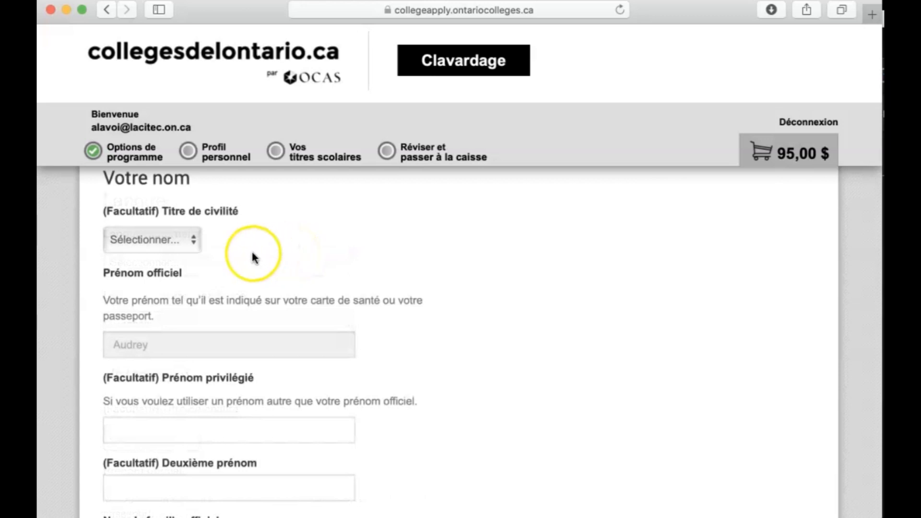
{"action": "left_click", "coordinate": [195, 241]}
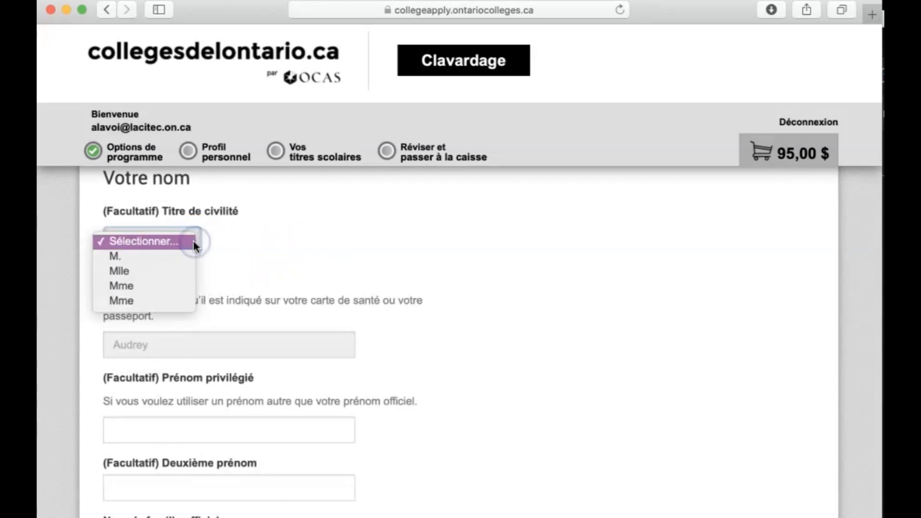
{"action": "left_click", "coordinate": [288, 236]}
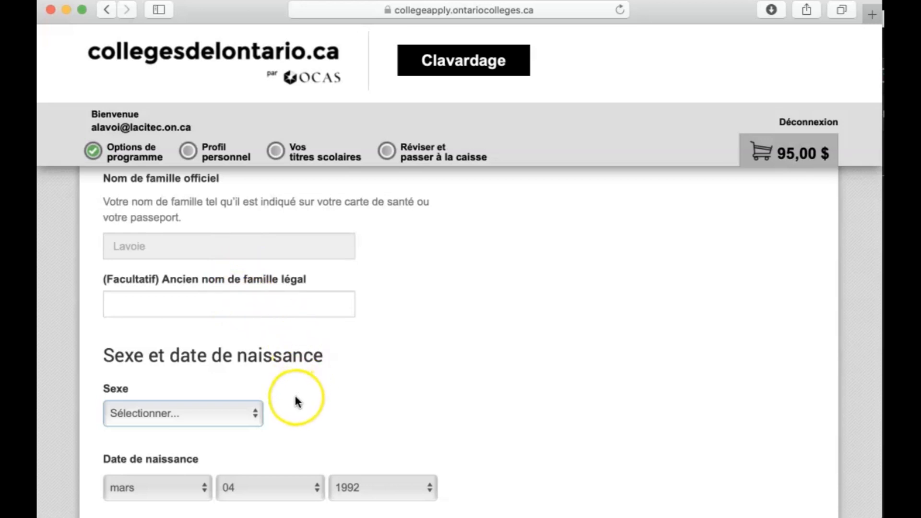
{"action": "left_click", "coordinate": [248, 415]}
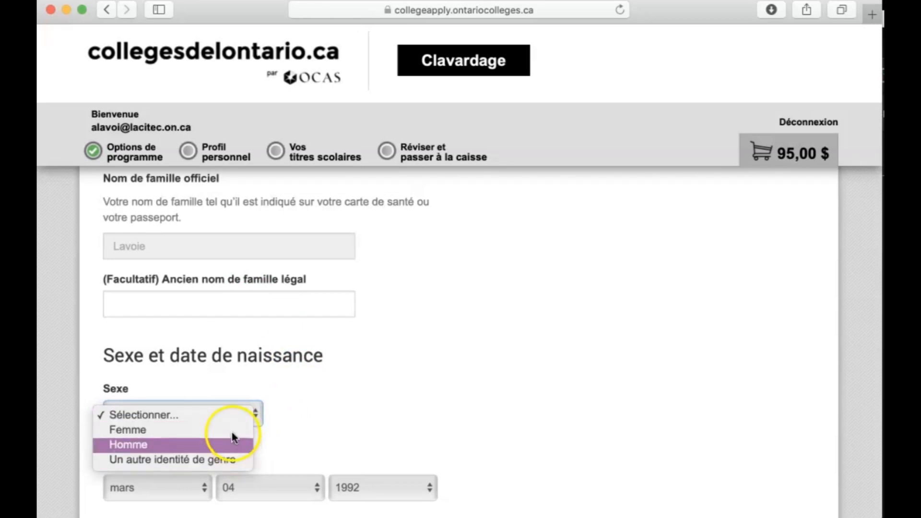
{"action": "left_click", "coordinate": [299, 435]}
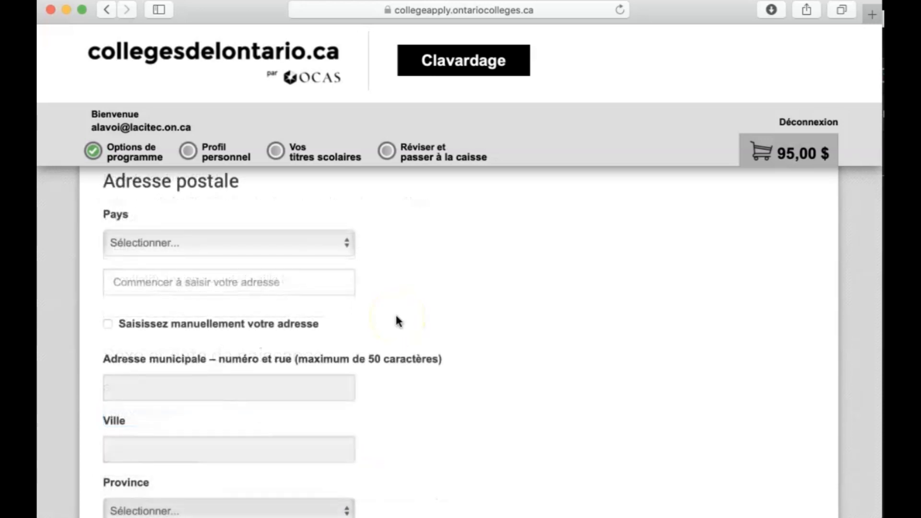
Set the country of the mailing address to Canada.
{"action": "left_click", "coordinate": [305, 233]}
{"action": "left_click", "coordinate": [304, 257]}
{"action": "left_click", "coordinate": [413, 277]}
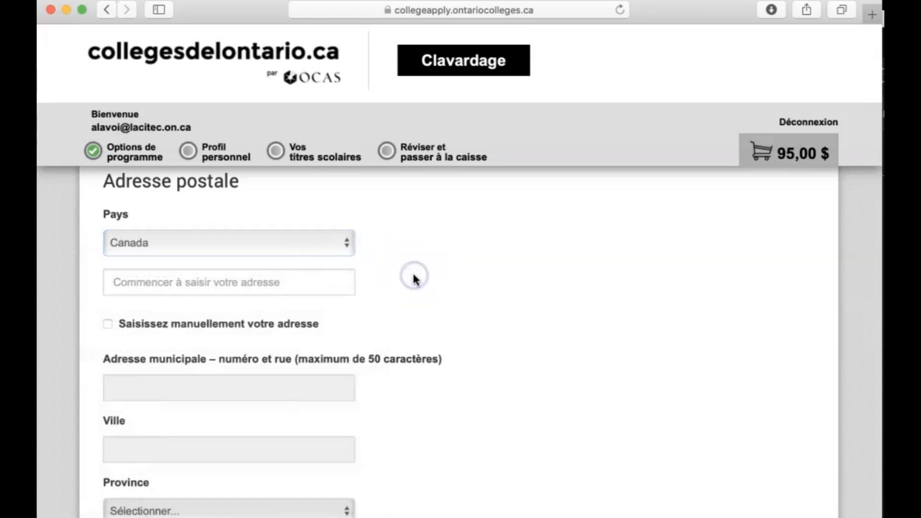
Look past the address and communication fields to the sponsorship section and keep the sponsoring organization as Aucun parrainage.
{"action": "scroll", "coordinate": [414, 277], "scroll_direction": "down", "scroll_amount": 5}
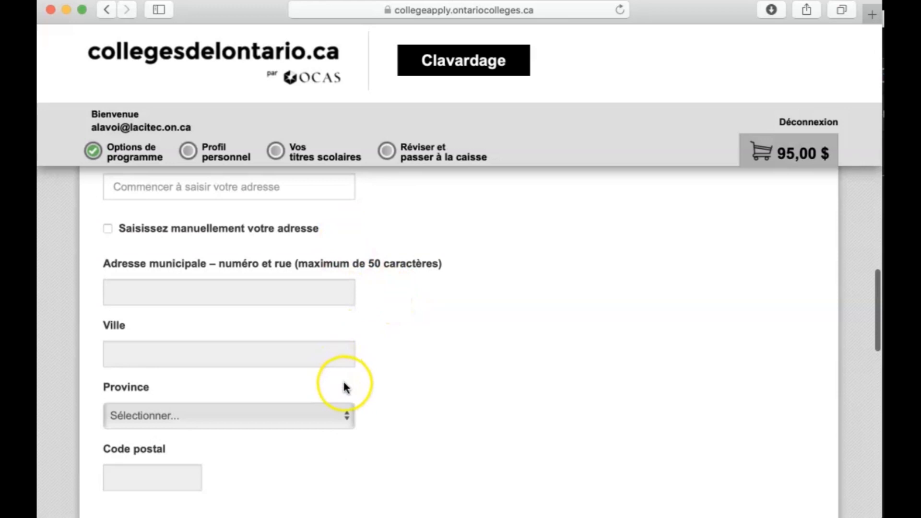
{"action": "scroll", "coordinate": [391, 382], "scroll_direction": "down", "scroll_amount": 3}
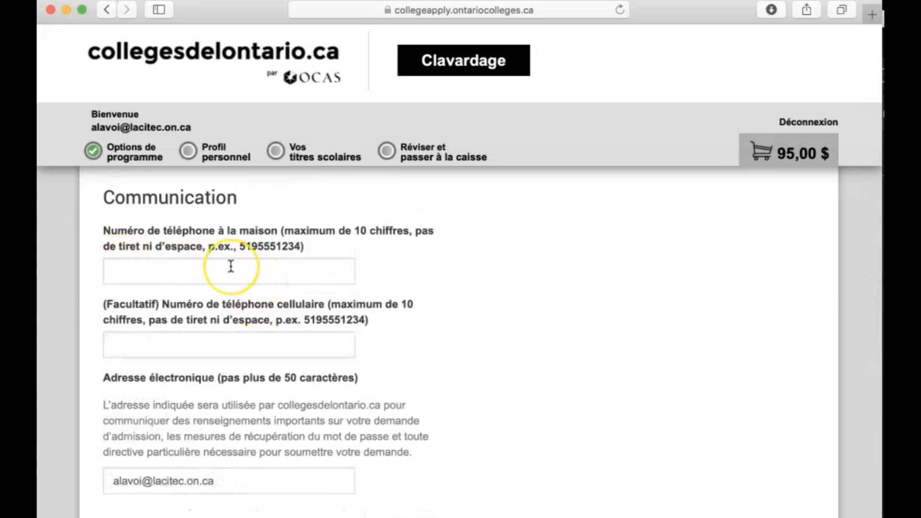
{"action": "left_click", "coordinate": [207, 300]}
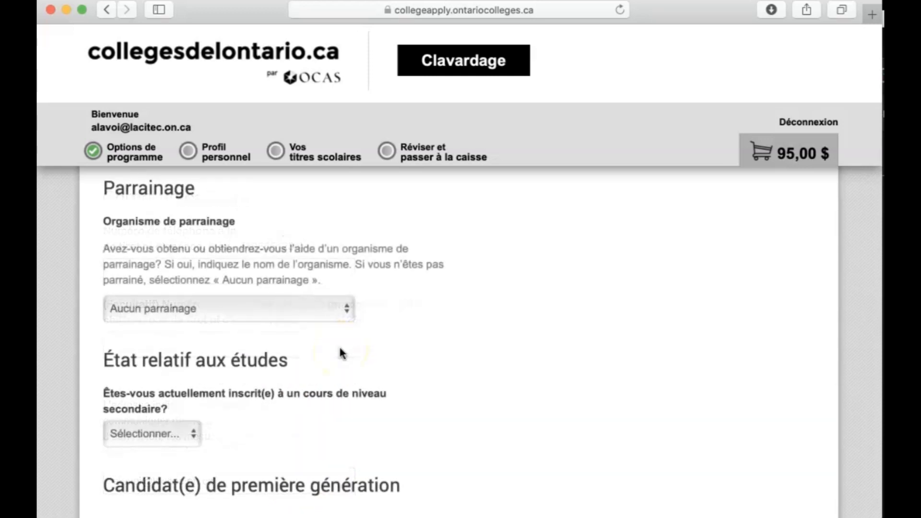
{"action": "left_click", "coordinate": [311, 310]}
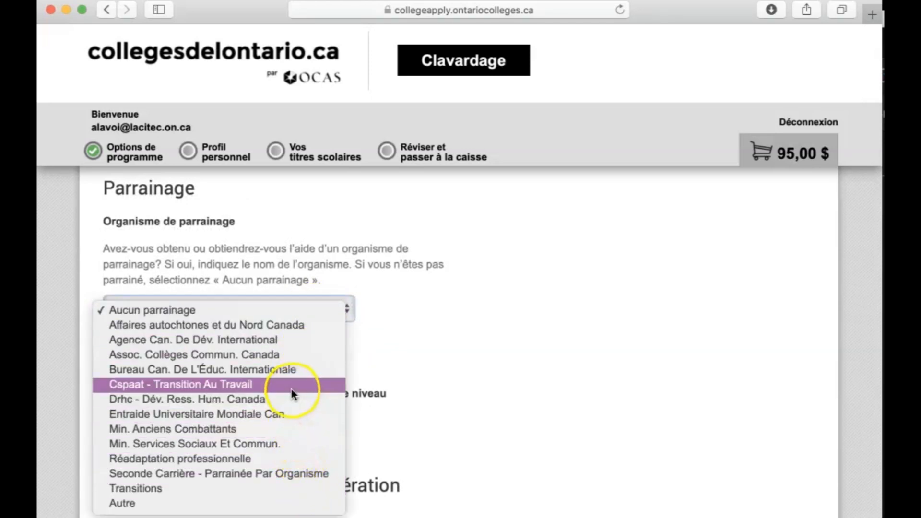
{"action": "left_click", "coordinate": [277, 312]}
Answer Oui to being currently enrolled in a secondary-level course, and save the personal profile to continue to the education section.
{"action": "scroll", "coordinate": [399, 368], "scroll_direction": "down", "scroll_amount": 2}
{"action": "scroll", "coordinate": [382, 354], "scroll_direction": "down", "scroll_amount": 3}
{"action": "left_click", "coordinate": [154, 262]}
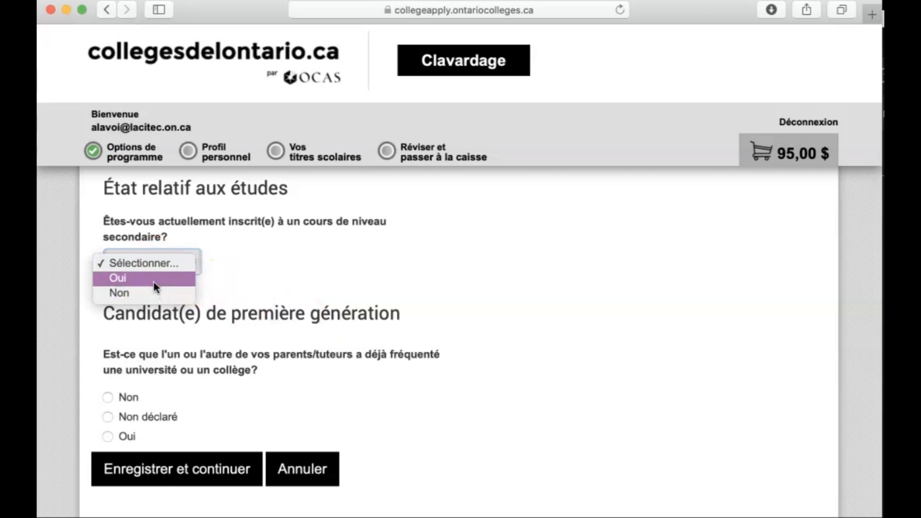
{"action": "left_click", "coordinate": [152, 283]}
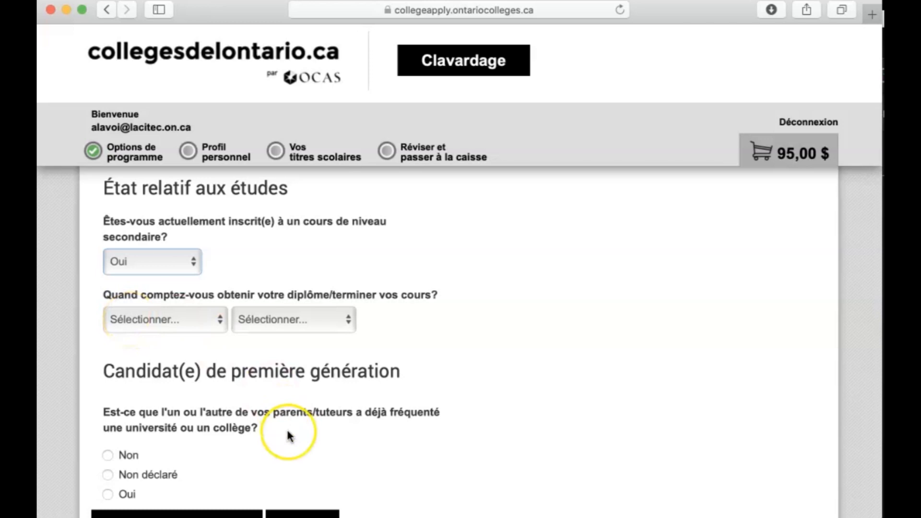
{"action": "scroll", "coordinate": [286, 428], "scroll_direction": "down", "scroll_amount": 3}
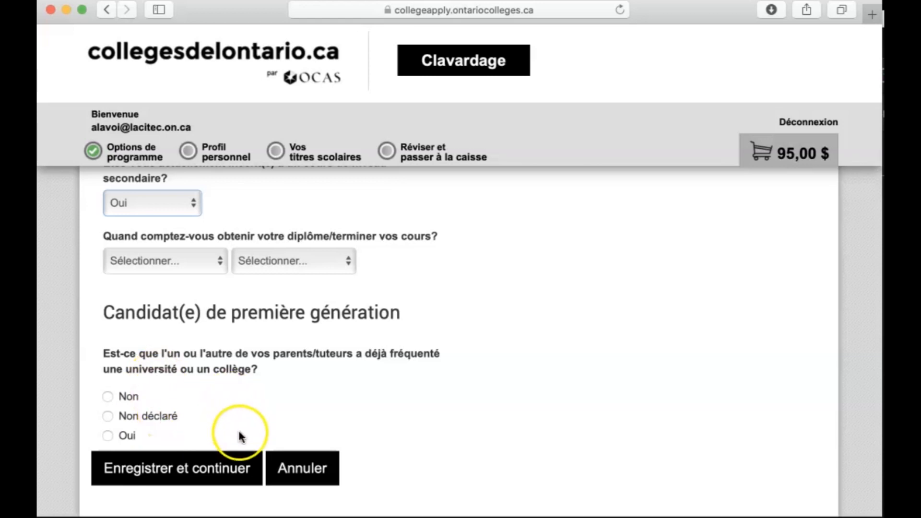
{"action": "left_click", "coordinate": [206, 483]}
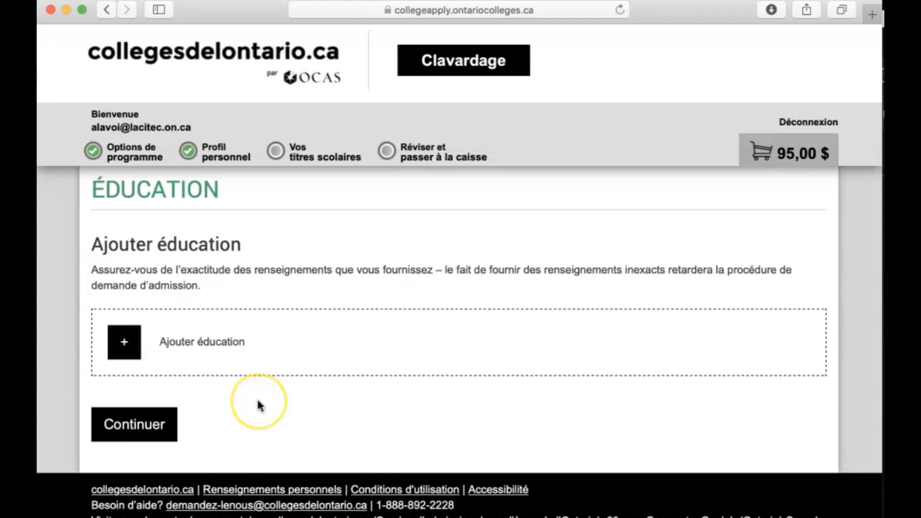
Add an education entry of type École secondaire and look through its country, attendance, diploma and date fields.
{"action": "left_click", "coordinate": [130, 346]}
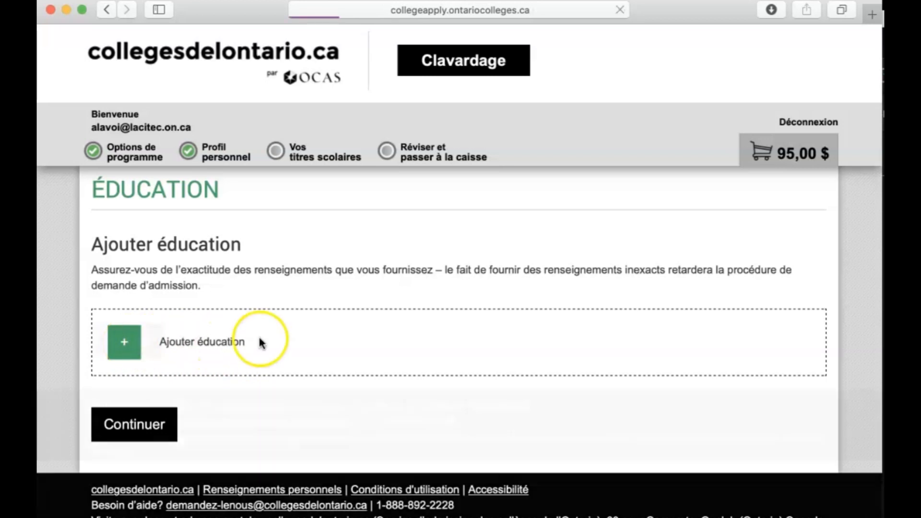
{"action": "left_click", "coordinate": [230, 278]}
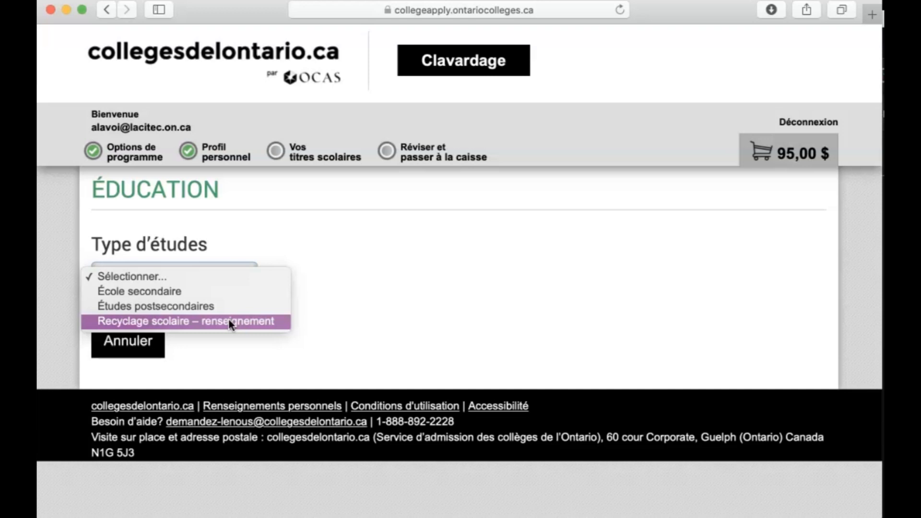
{"action": "left_click", "coordinate": [215, 291]}
{"action": "scroll", "coordinate": [411, 373], "scroll_direction": "down", "scroll_amount": 5}
{"action": "scroll", "coordinate": [410, 373], "scroll_direction": "down", "scroll_amount": 1}
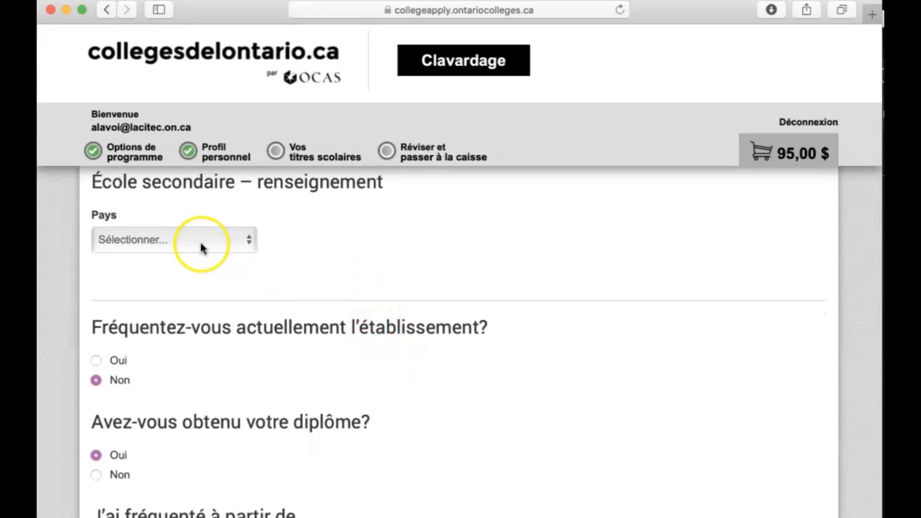
{"action": "scroll", "coordinate": [355, 264], "scroll_direction": "down", "scroll_amount": 5}
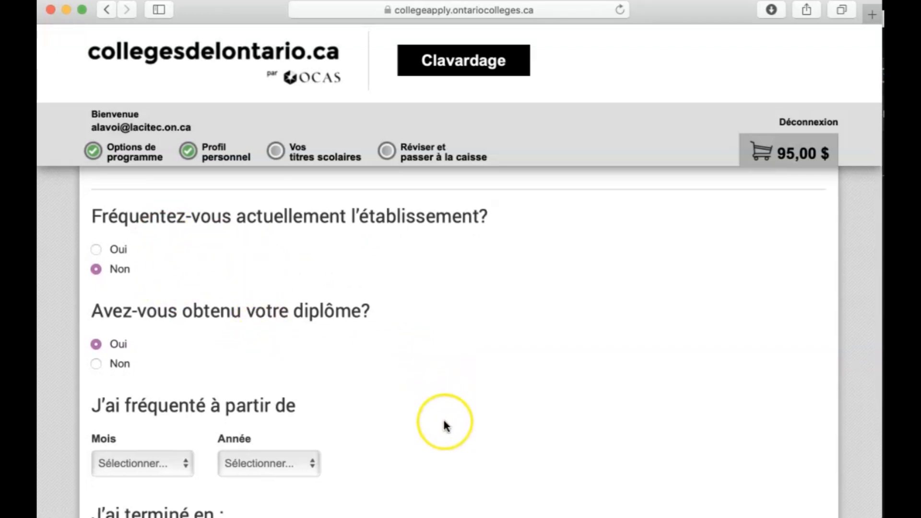
{"action": "scroll", "coordinate": [444, 425], "scroll_direction": "down", "scroll_amount": 6}
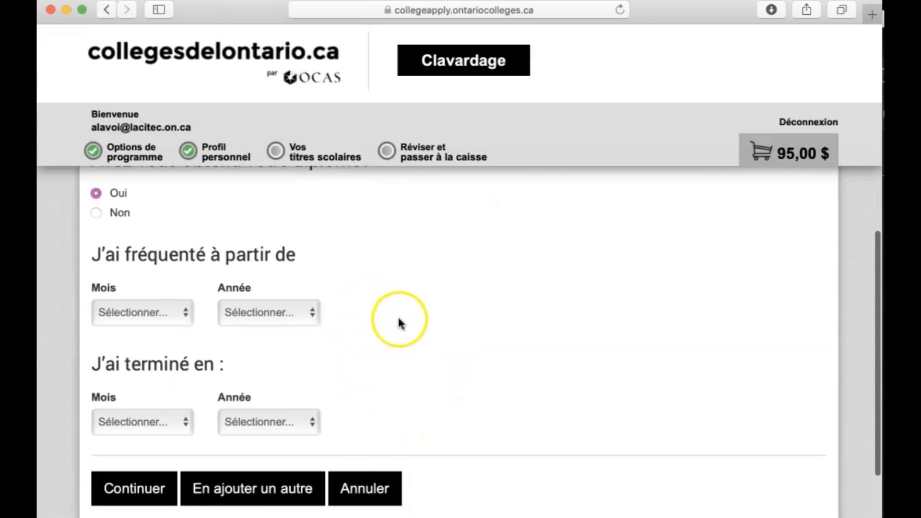
{"action": "scroll", "coordinate": [387, 429], "scroll_direction": "down", "scroll_amount": 2}
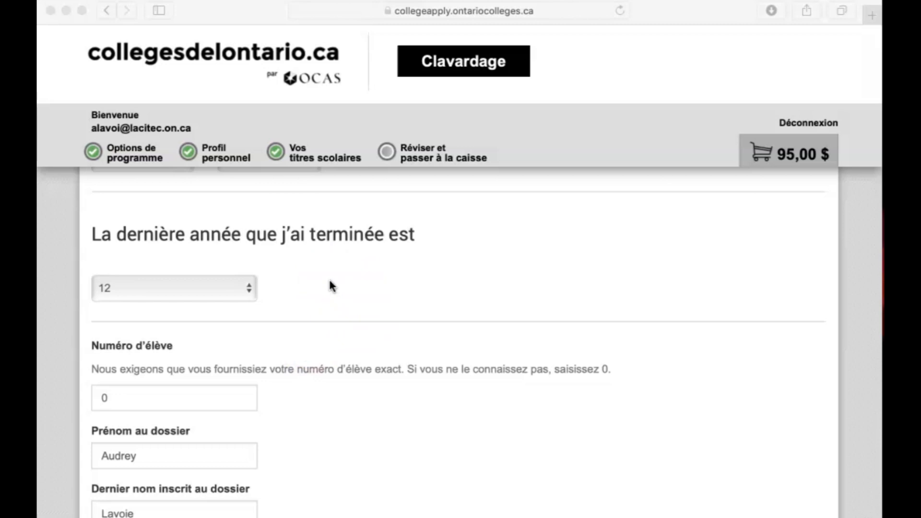
Keep 12 as the last completed school year and continue from the education list to the application review.
{"action": "left_click", "coordinate": [225, 287]}
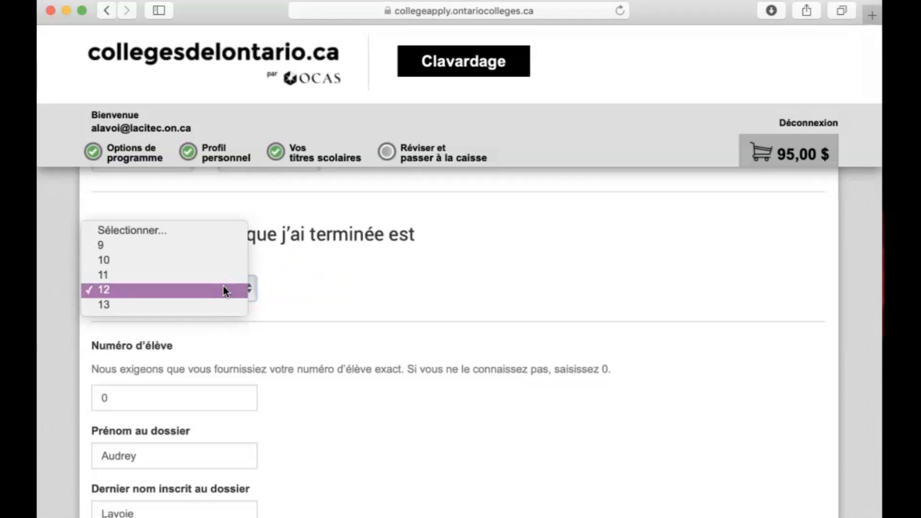
{"action": "left_click", "coordinate": [223, 290]}
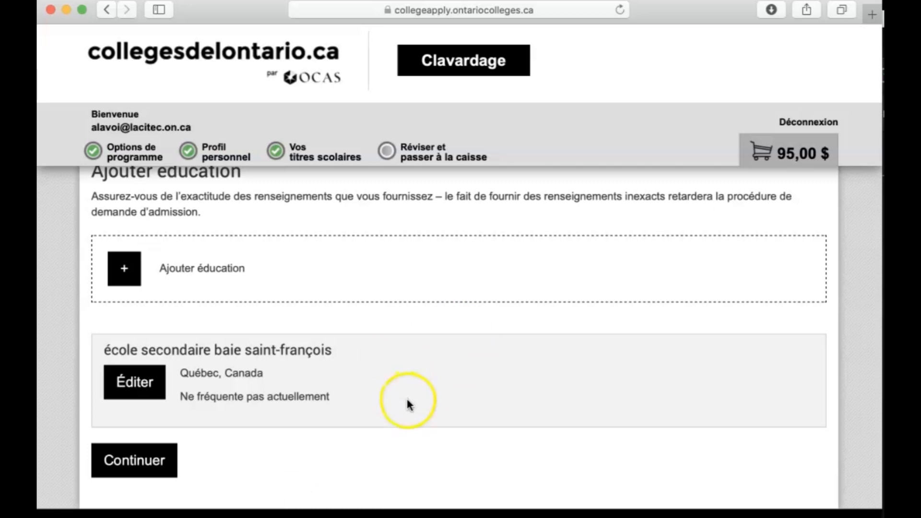
{"action": "left_click", "coordinate": [167, 475]}
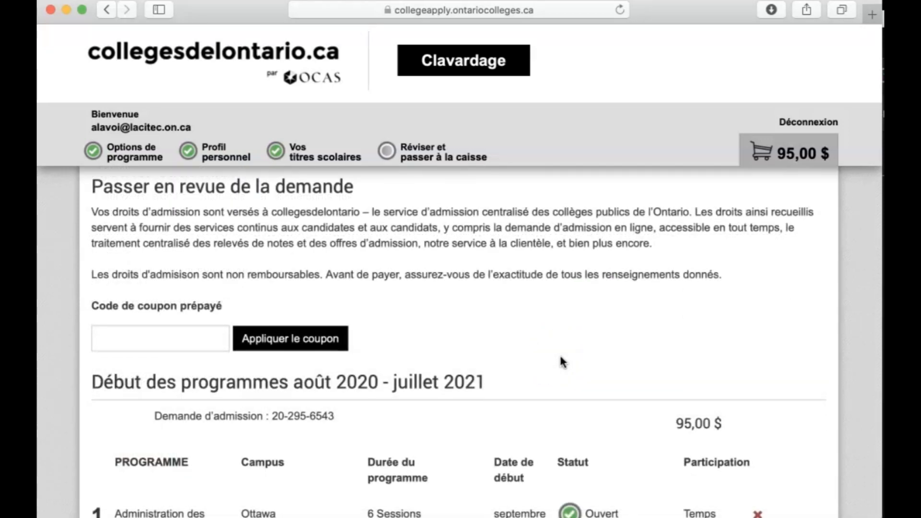
Confirm the order for the two program choices and choose card payment (Visa, MasterCard, American Express or Visa Debit) as the payment method.
{"action": "scroll", "coordinate": [562, 362], "scroll_direction": "down", "scroll_amount": 5}
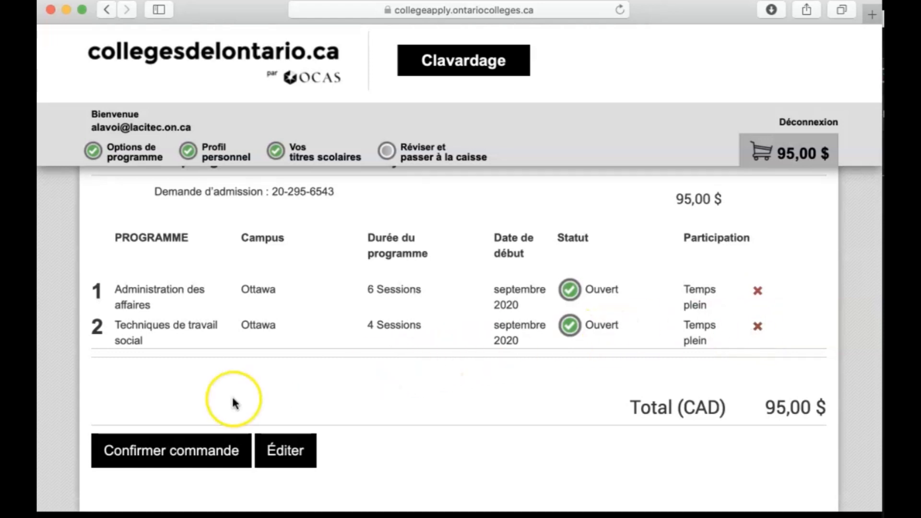
{"action": "left_click", "coordinate": [178, 453]}
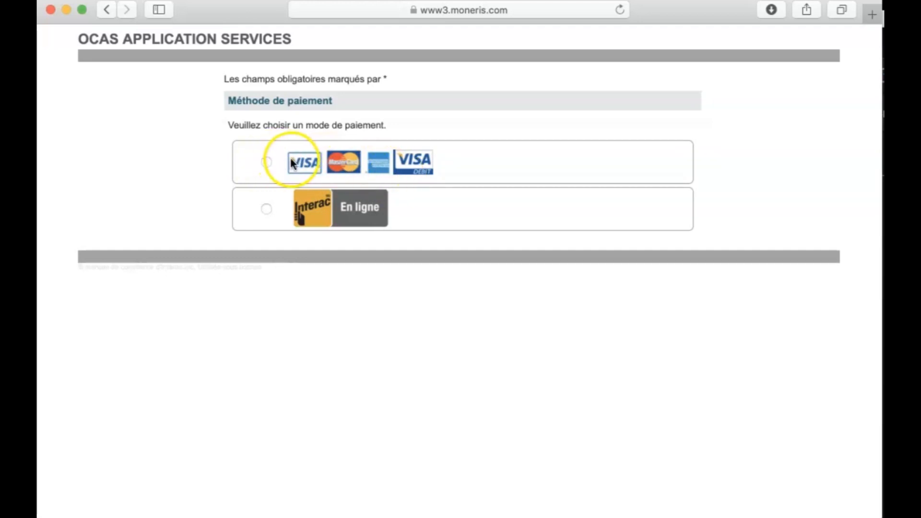
{"action": "left_click", "coordinate": [266, 163]}
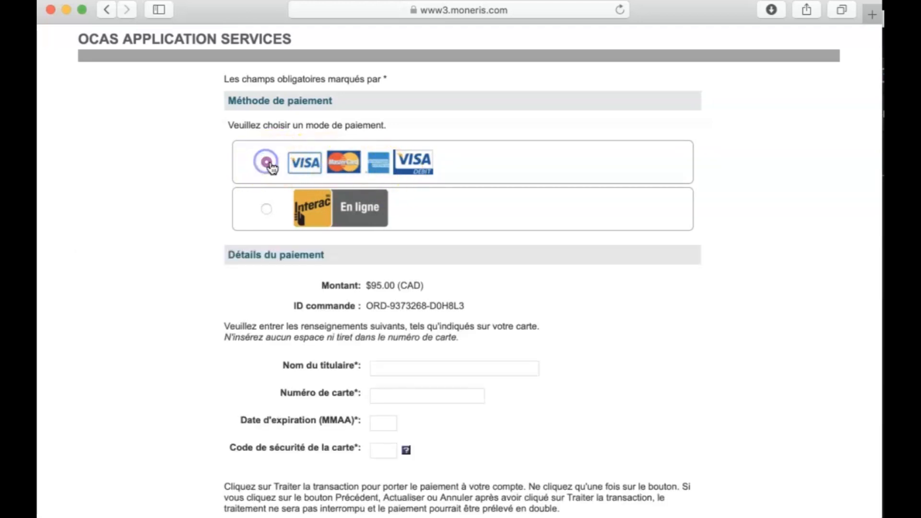
{"action": "scroll", "coordinate": [217, 373], "scroll_direction": "down", "scroll_amount": 5}
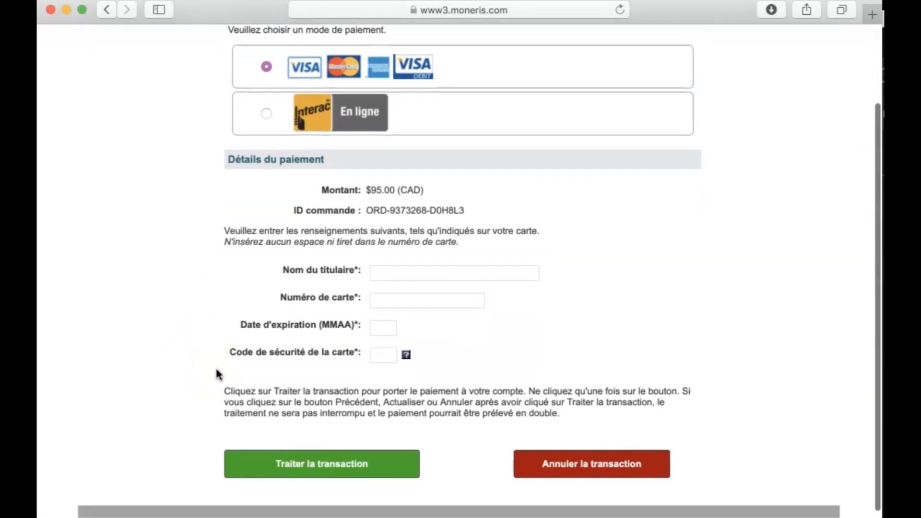